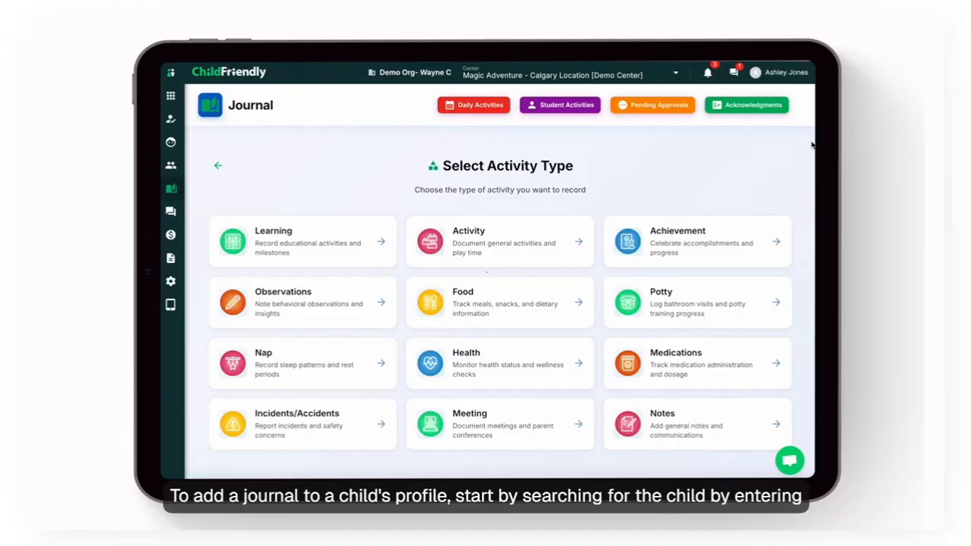
- Search the student activities list by the child's partial first name and view the matching child's journal, then return
left_click(560, 105)
left_click(364, 204)
type("dam")
left_click(463, 285)
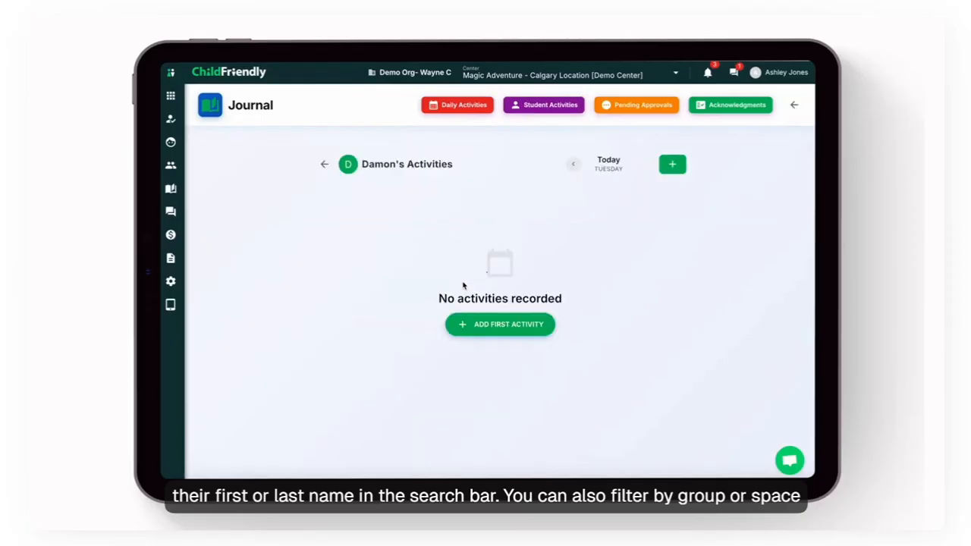
left_click(324, 164)
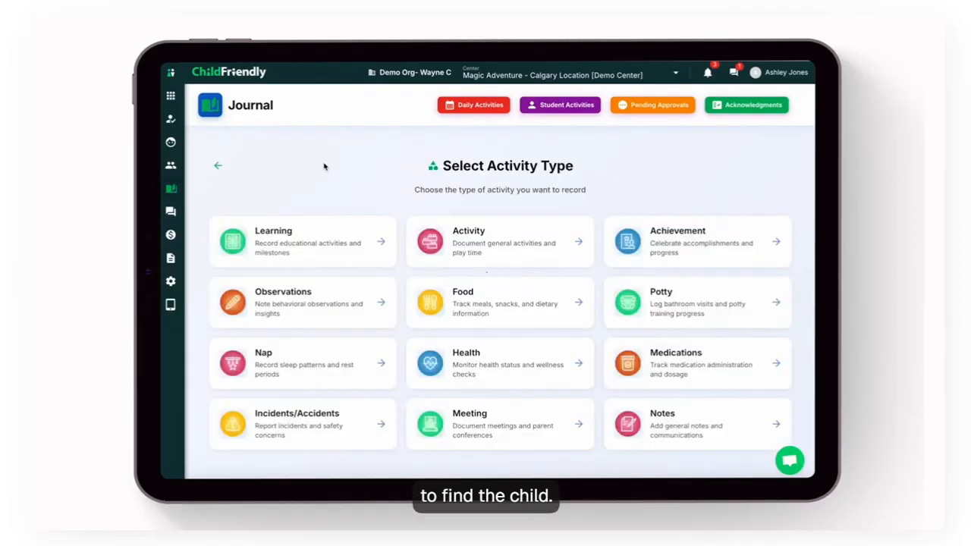
- Filter the student activities list by the Raccoons group and refresh the student data
left_click(566, 106)
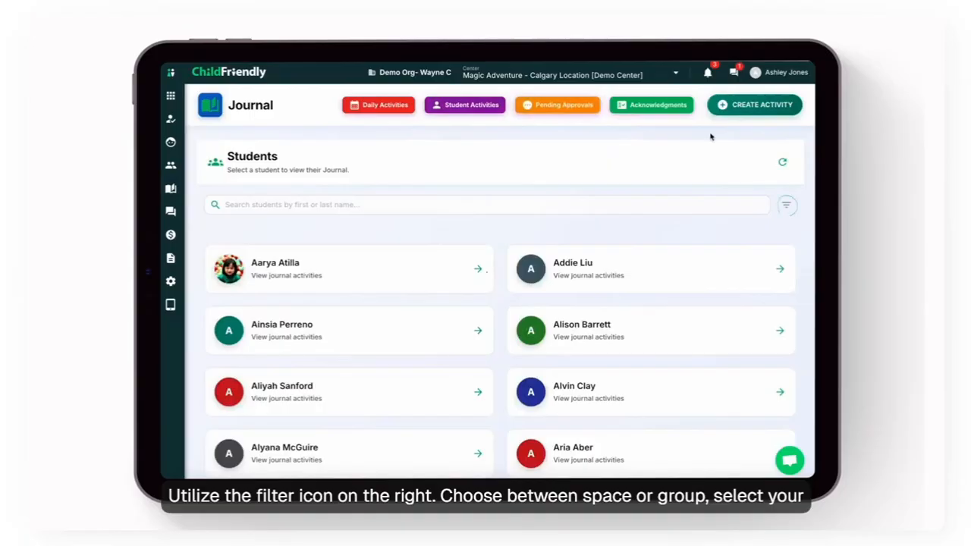
left_click(787, 205)
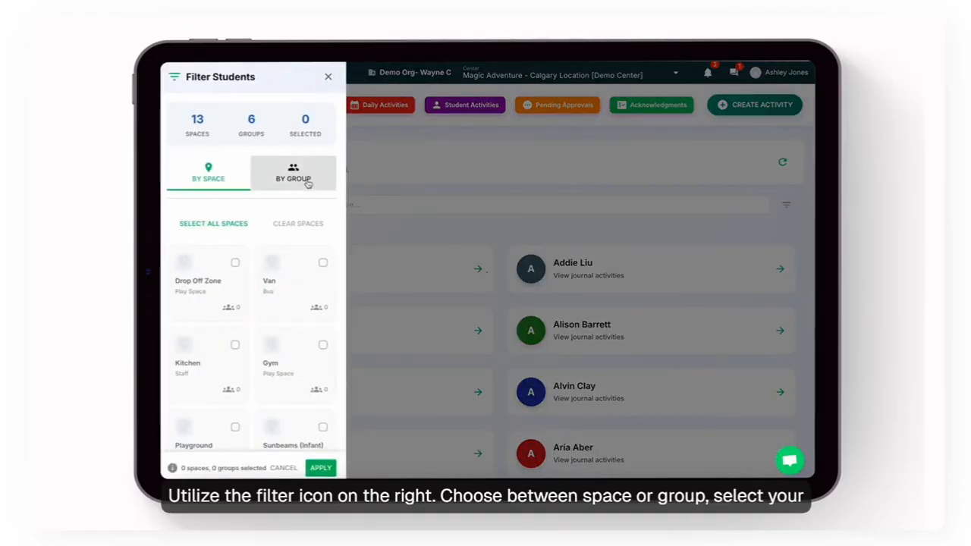
left_click(308, 185)
left_click(321, 336)
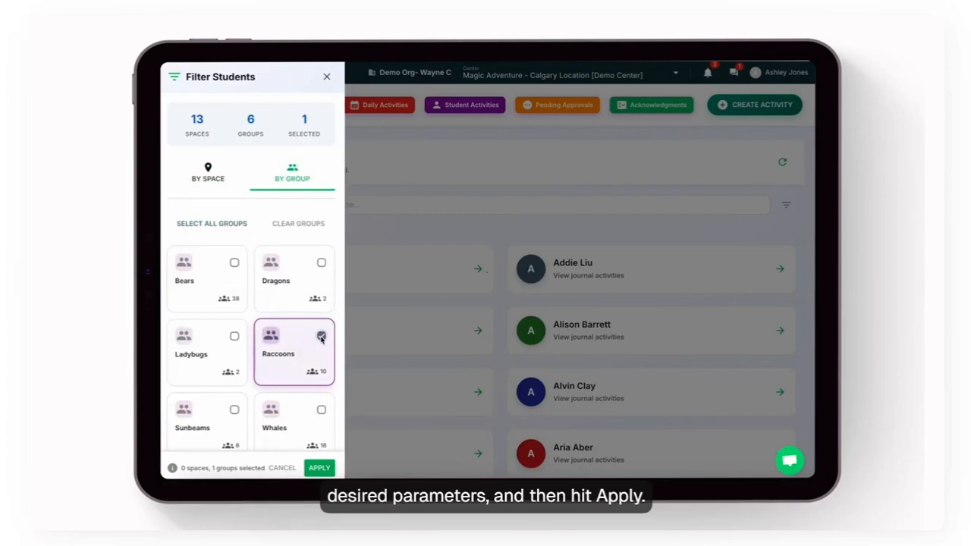
left_click(319, 467)
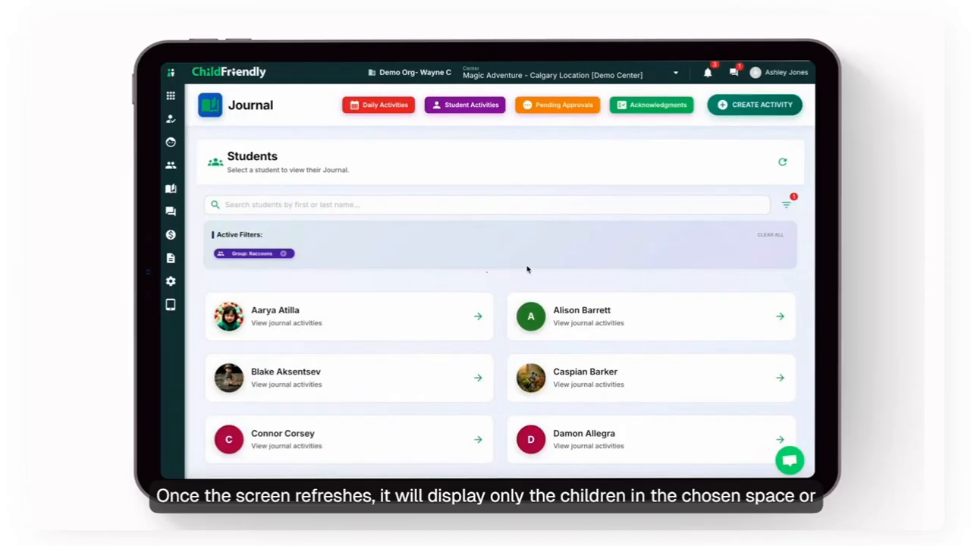
left_click(782, 163)
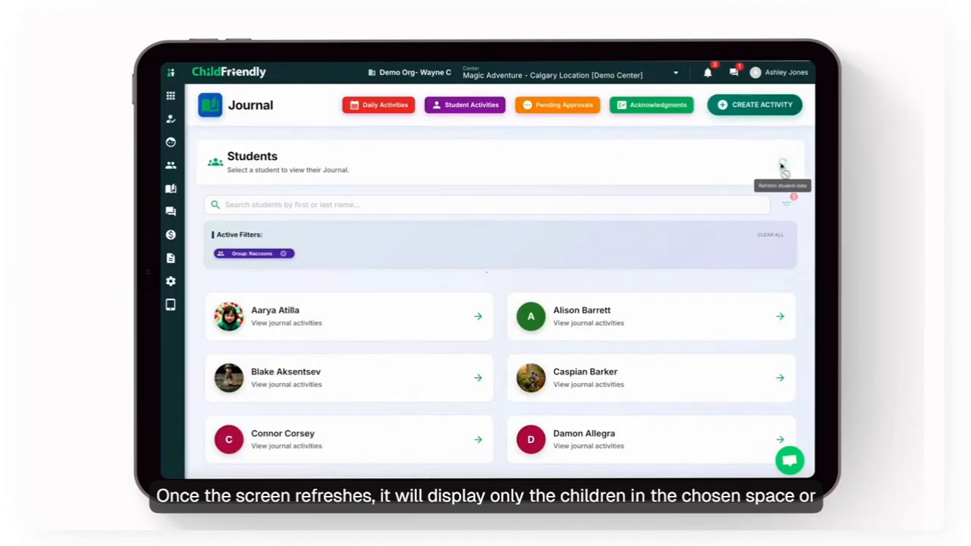
scroll(604, 340, "down", 2)
scroll(603, 341, "up", 3)
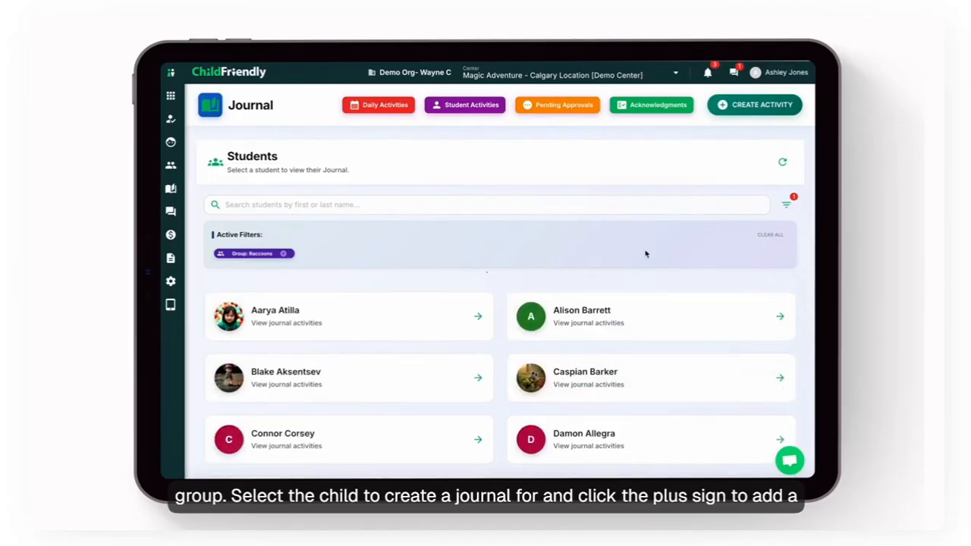
- Start a Learning entry with General visibility from the journal of the child searched for before, reviewing the visibility options
left_click(534, 429)
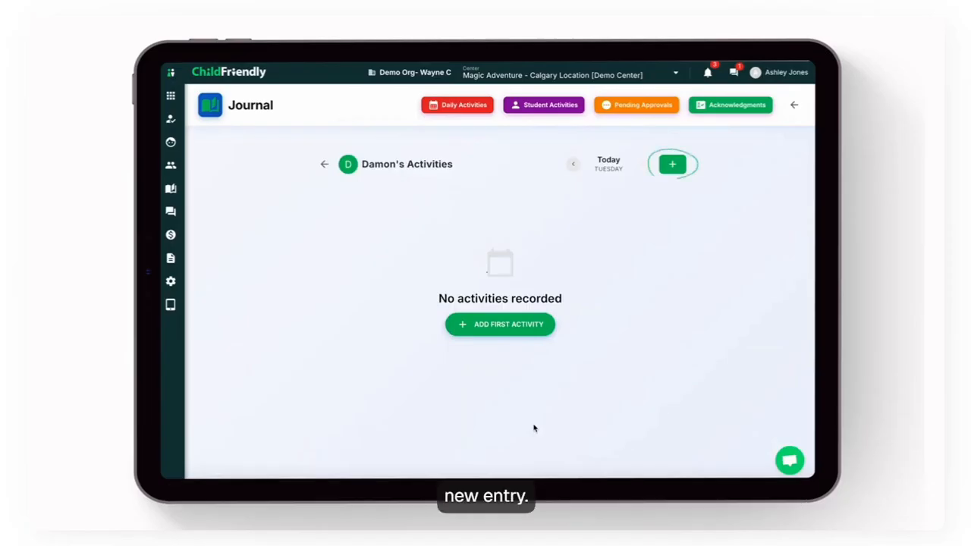
left_click(673, 165)
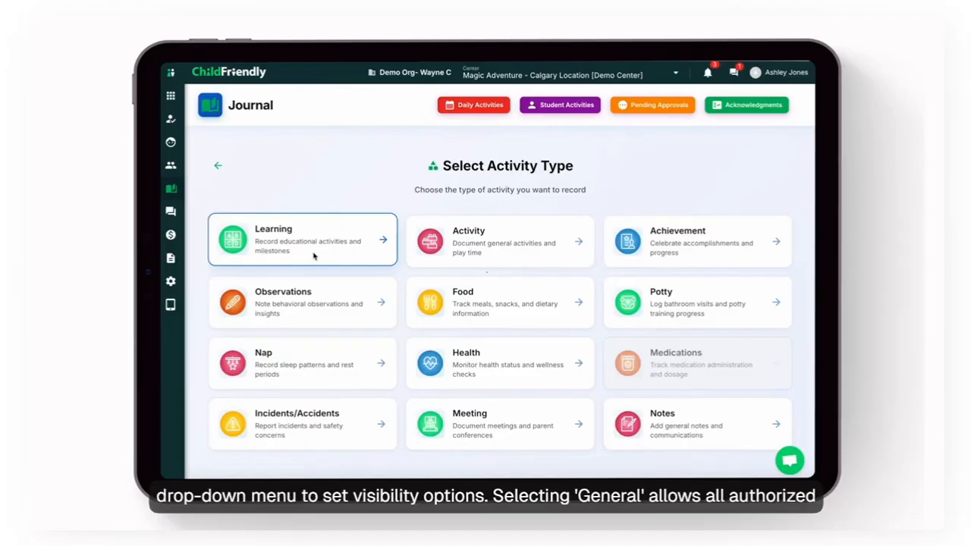
left_click(312, 255)
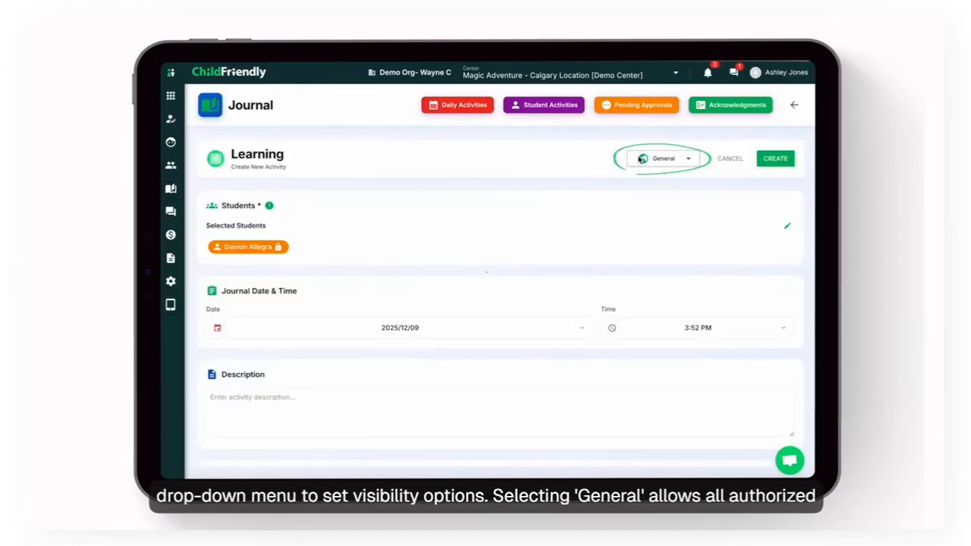
left_click(642, 160)
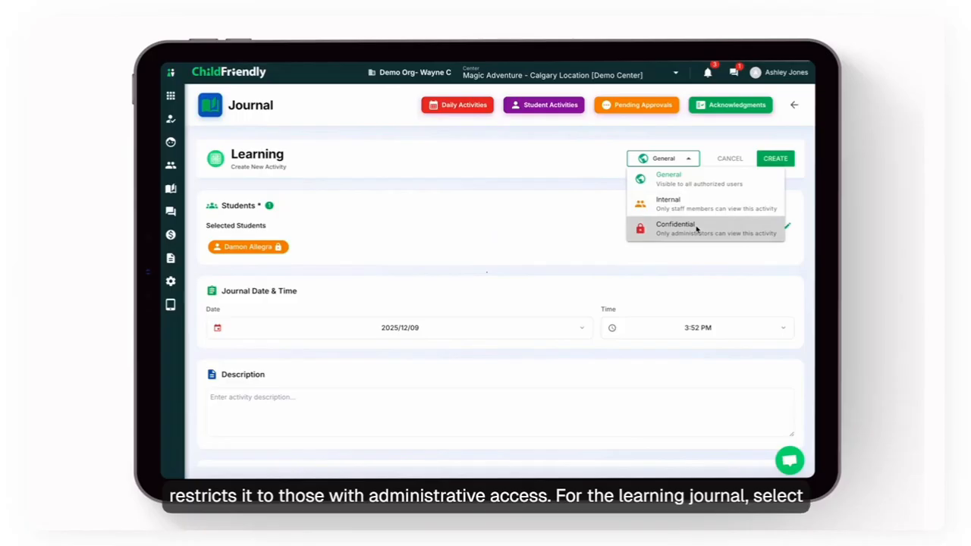
left_click(612, 168)
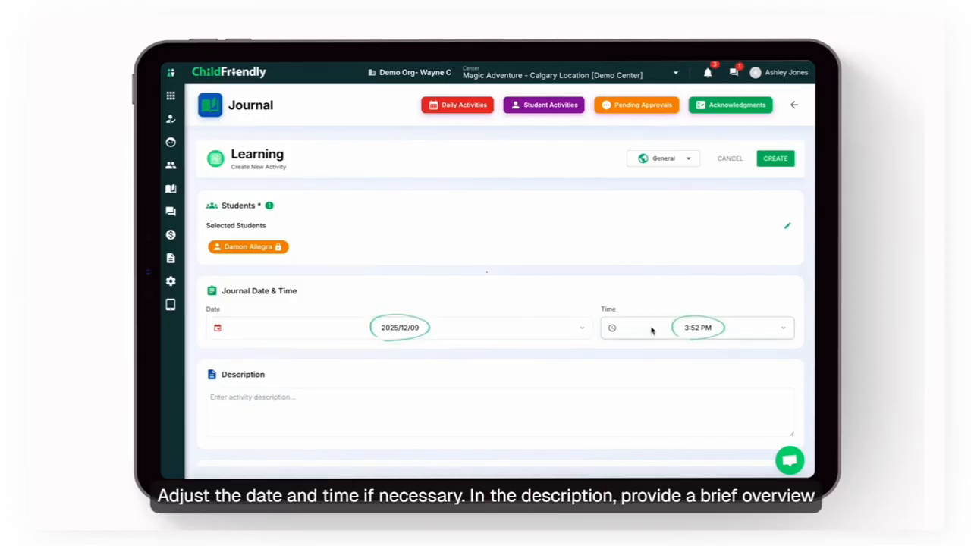
- Enter the Learning entry's description as "Today we are using playdough to learn our colours."
left_click(339, 399)
type("Today we are using play")
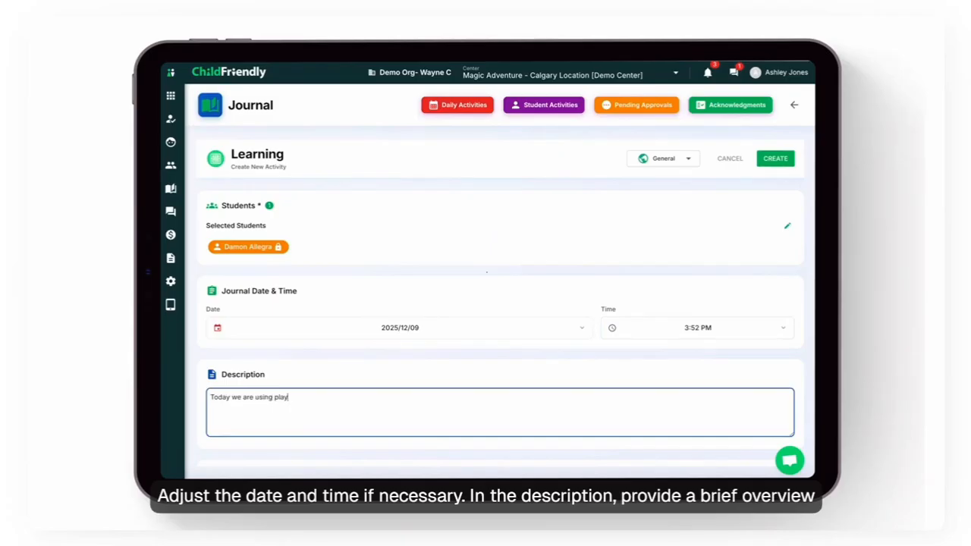
type("dough to learn our colours.")
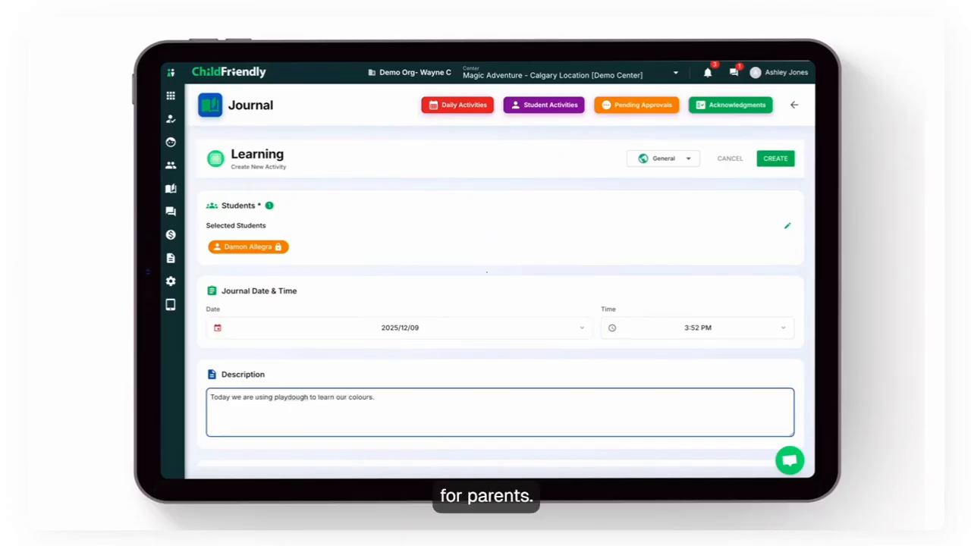
- Attach the playdough photo pexels-mccutcheon-1449934.jpg to the Learning entry
scroll(286, 399, "down", 2)
left_click(235, 440)
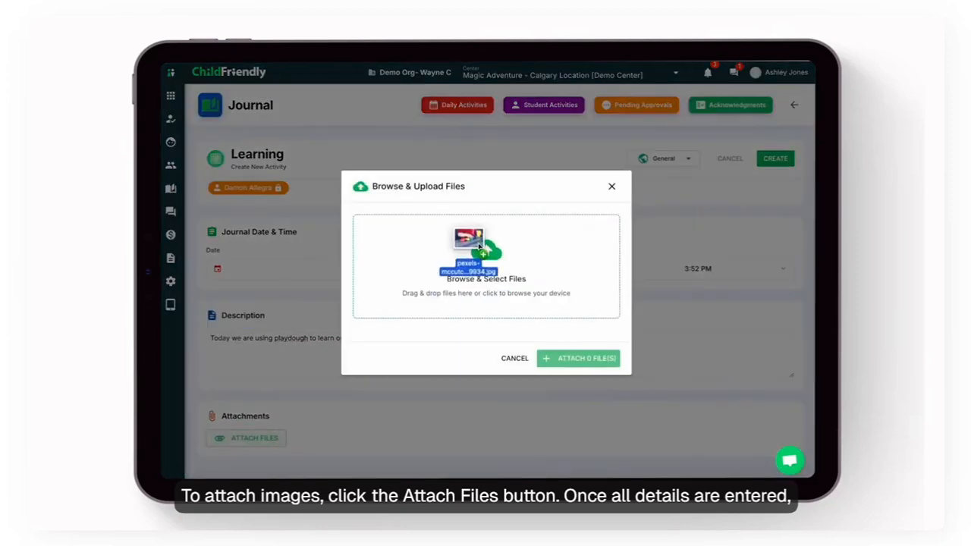
left_click_drag(479, 244, 481, 247)
left_click(580, 379)
scroll(587, 386, "down", 3)
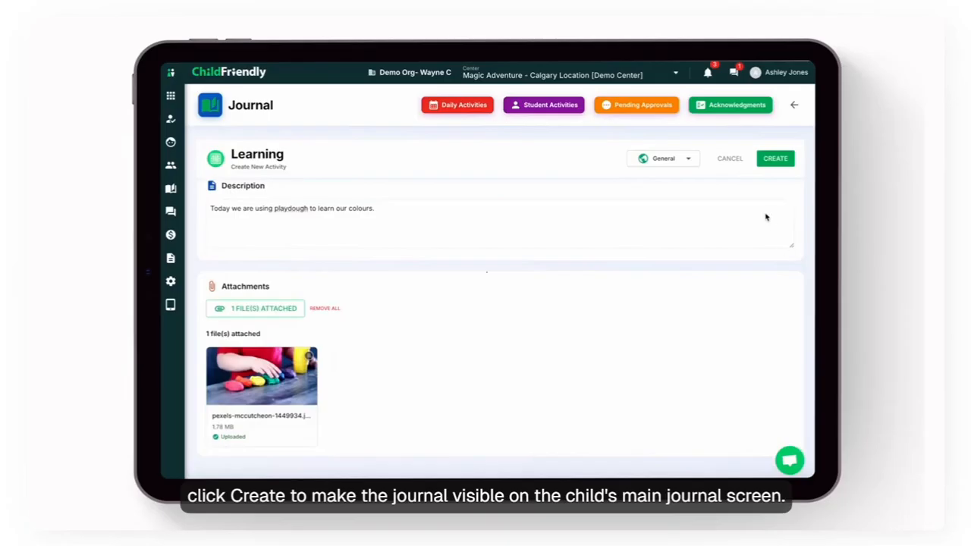
- Create the Learning entry and expand it in the child's activities timeline
left_click(772, 159)
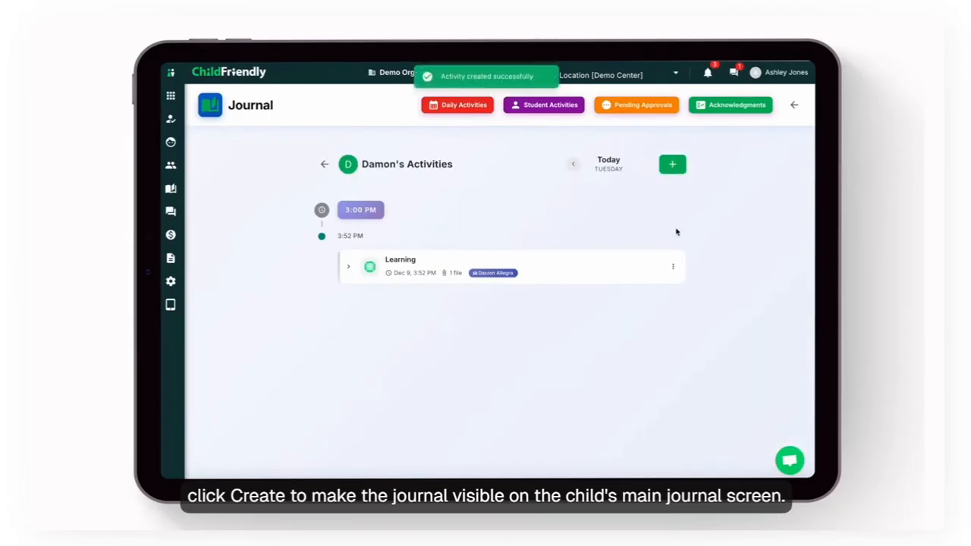
left_click(349, 267)
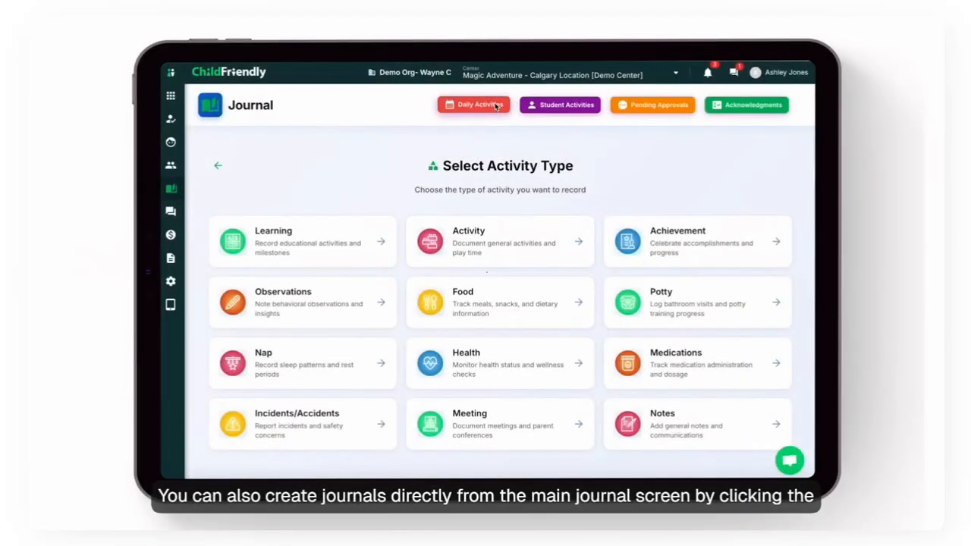
- Start a new journal entry of type Activity from the daily activities overview
left_click(496, 107)
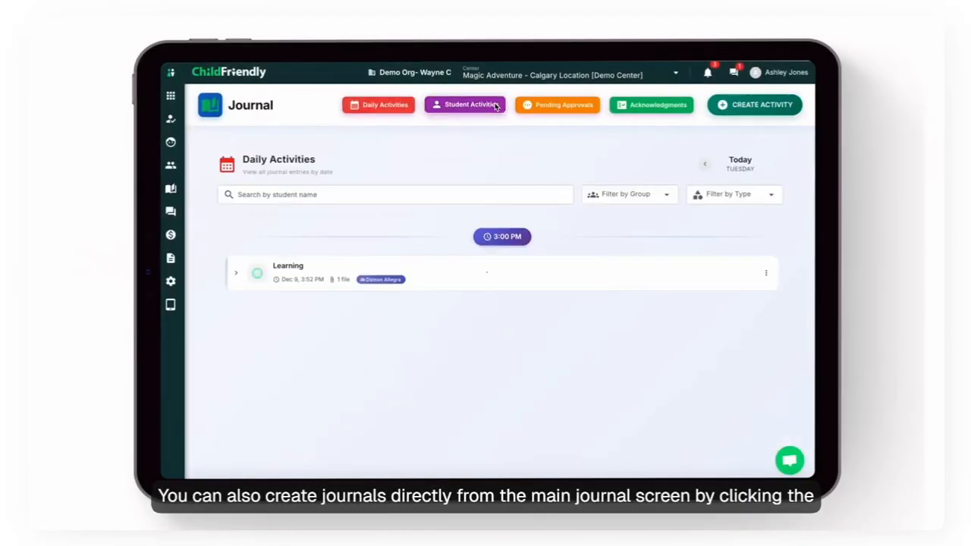
left_click(748, 105)
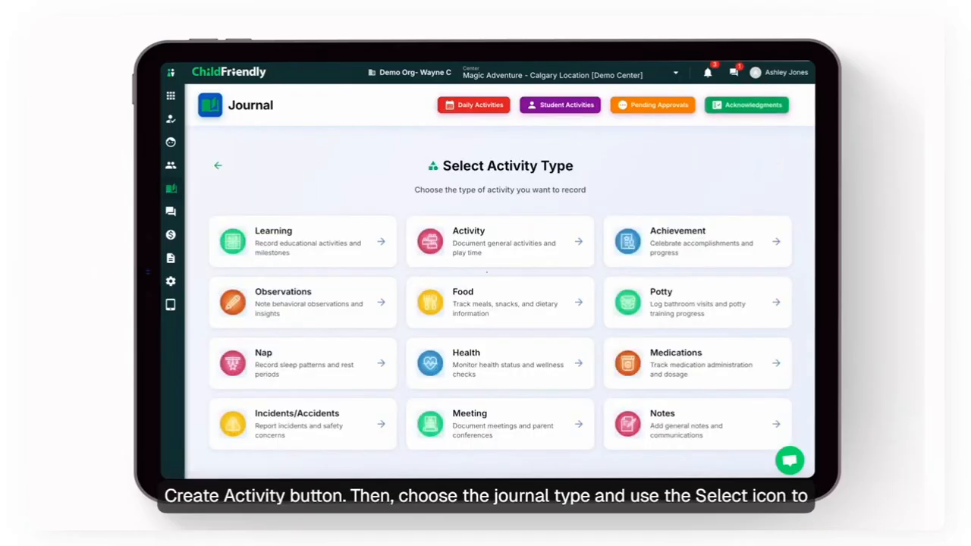
left_click(563, 241)
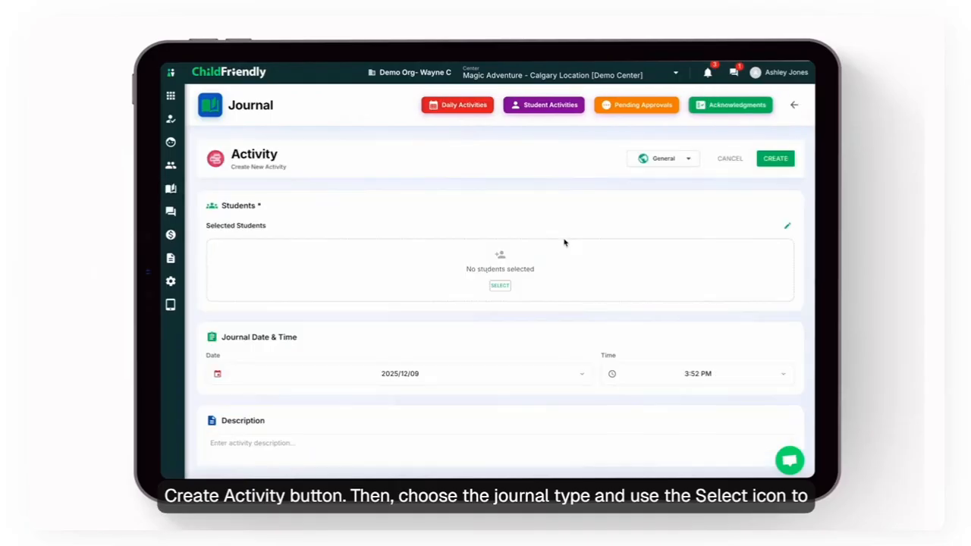
- Open student selection for the Activity entry and add the Bears group to the Raccoons filter
left_click(505, 290)
left_click(396, 129)
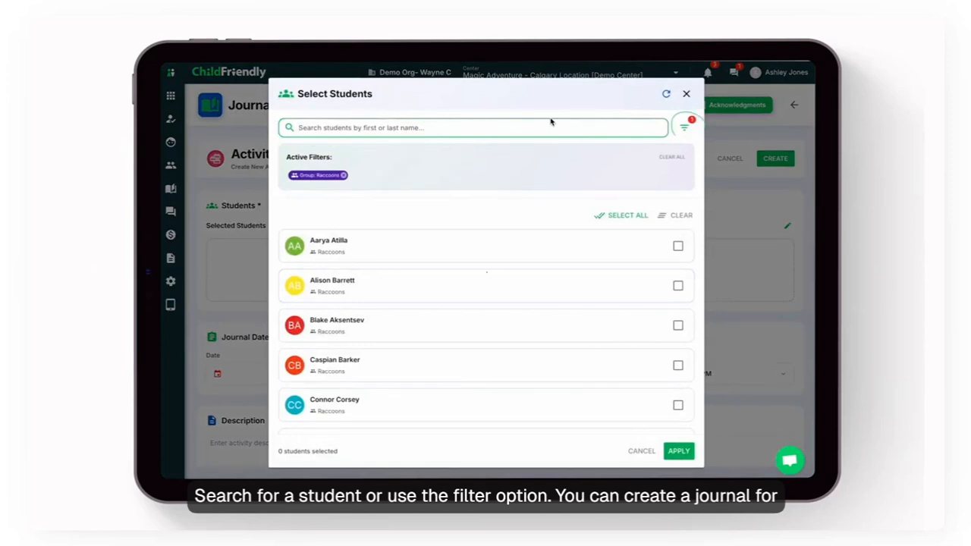
left_click(685, 129)
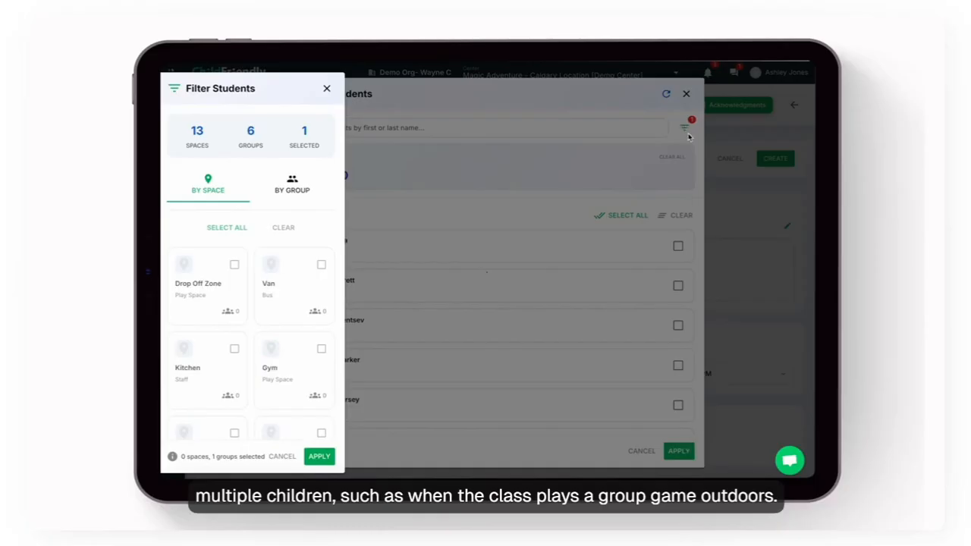
left_click(292, 184)
left_click(237, 264)
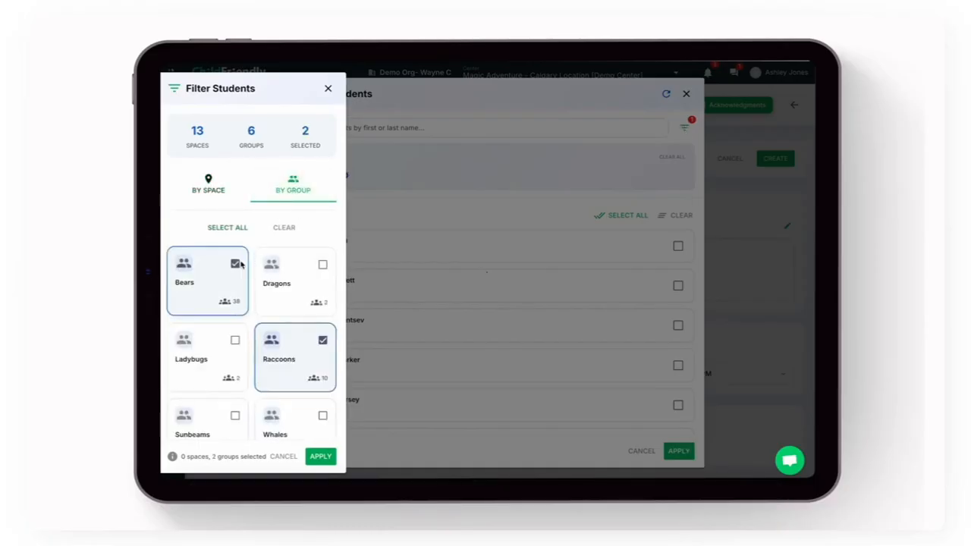
left_click(322, 456)
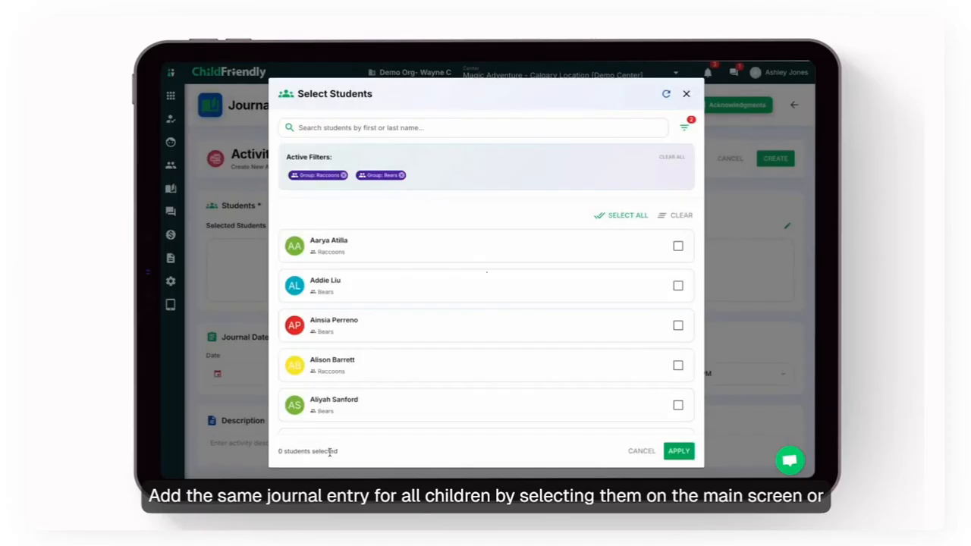
- Select the first four students in the filtered list and apply them to the Activity entry
left_click(678, 246)
left_click(678, 285)
left_click(678, 325)
left_click(678, 365)
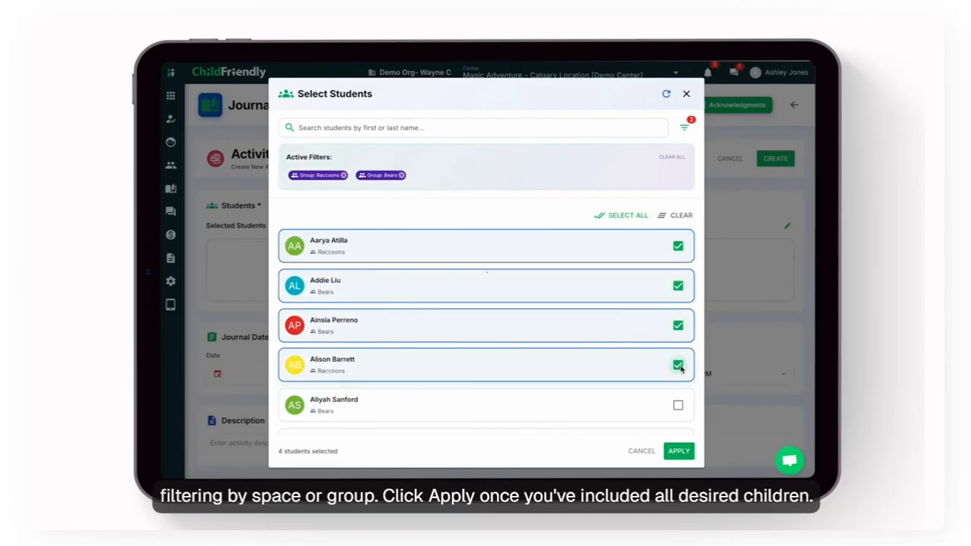
left_click(680, 452)
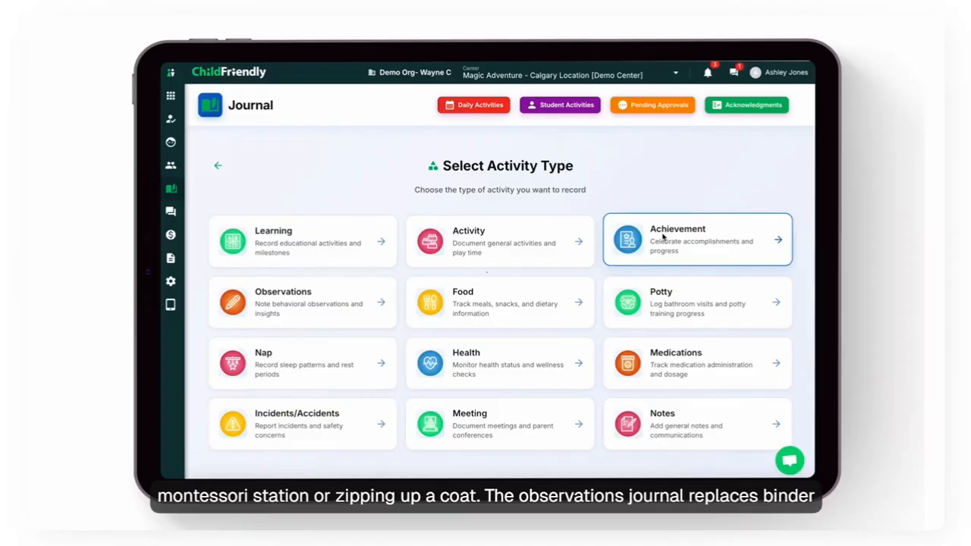
- Start an Observations entry and review its visibility options, leaving it on General
left_click(365, 313)
left_click(672, 160)
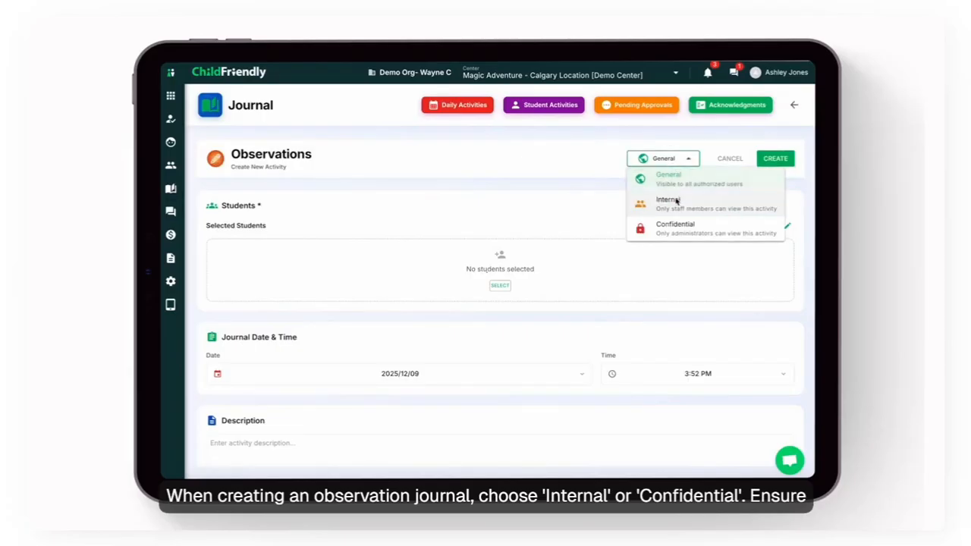
left_click(689, 158)
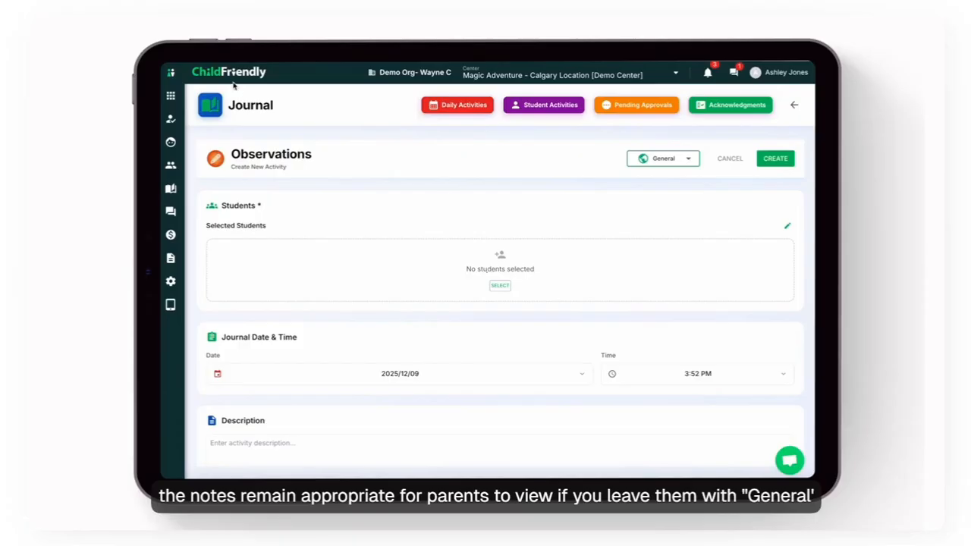
- Start a Food journal entry and assign it to the first student listed under the Bears and Raccoons groups
left_click(203, 107)
left_click(486, 286)
left_click(490, 285)
left_click(679, 247)
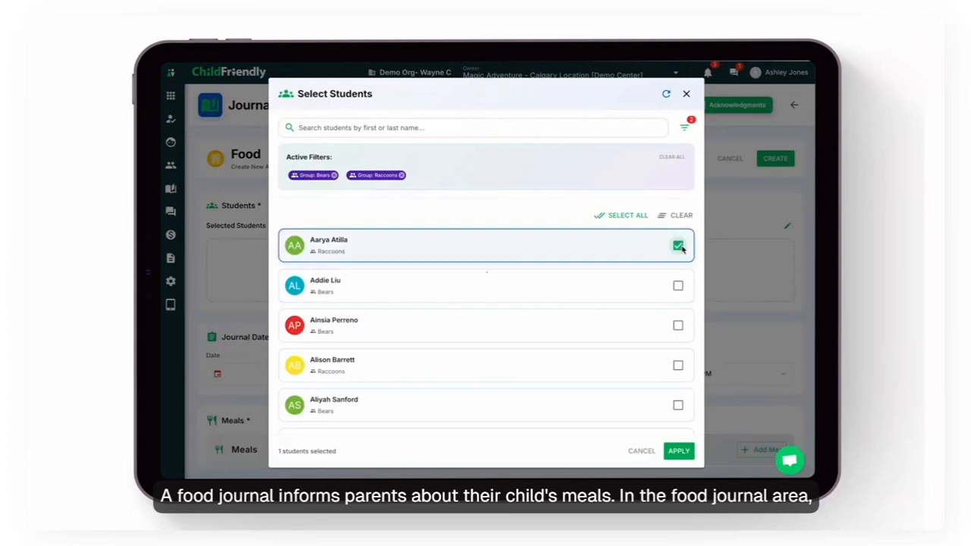
left_click(673, 450)
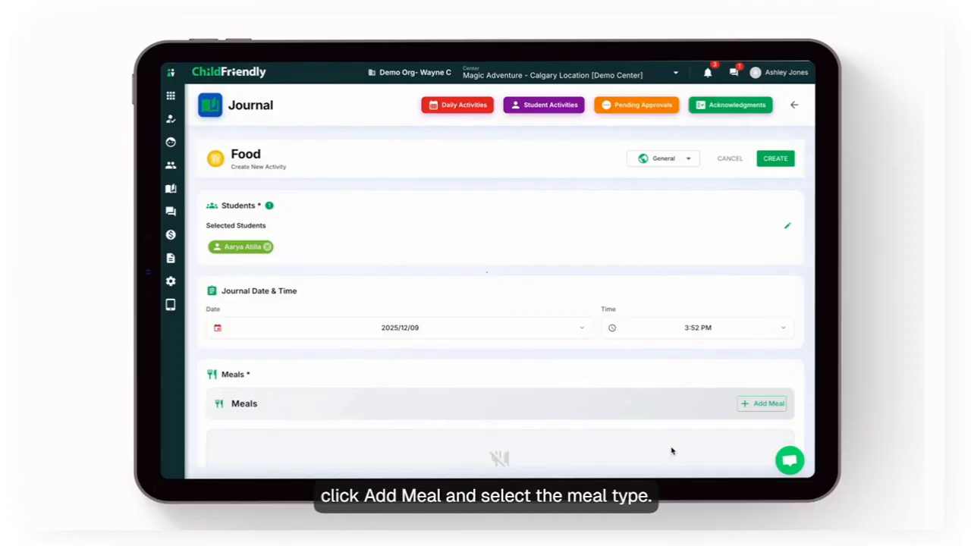
- Add a meal to the Food entry and set its meal type to Lunch
left_click(762, 404)
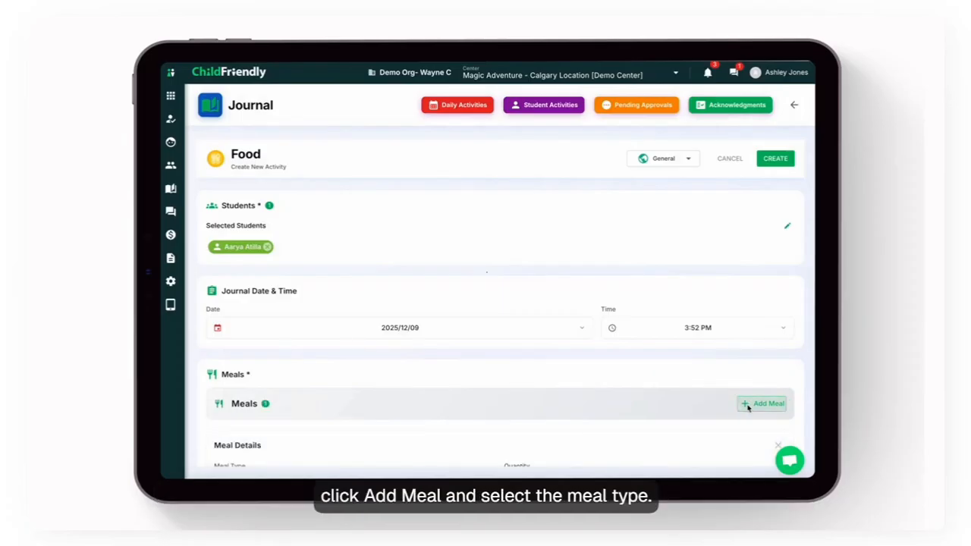
scroll(496, 435, "down", 2)
scroll(496, 435, "down", 1)
left_click(466, 332)
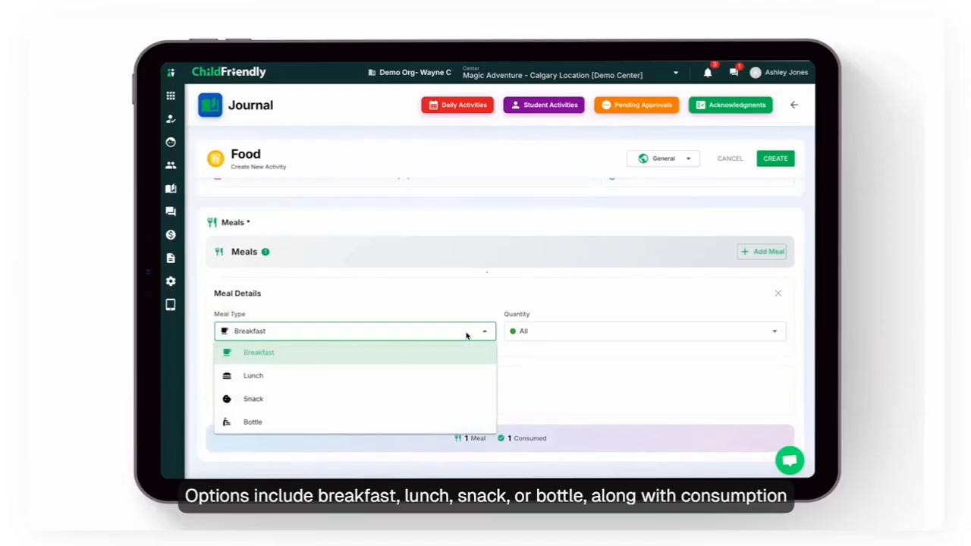
left_click(460, 373)
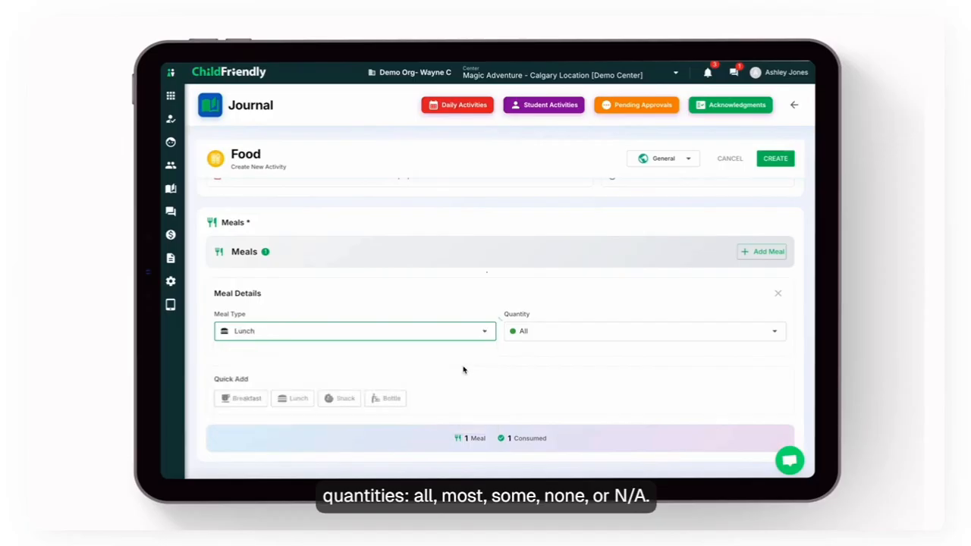
- Set the lunch quantity to All and describe that the child loved her spaghetti and meatball lunch
left_click(529, 335)
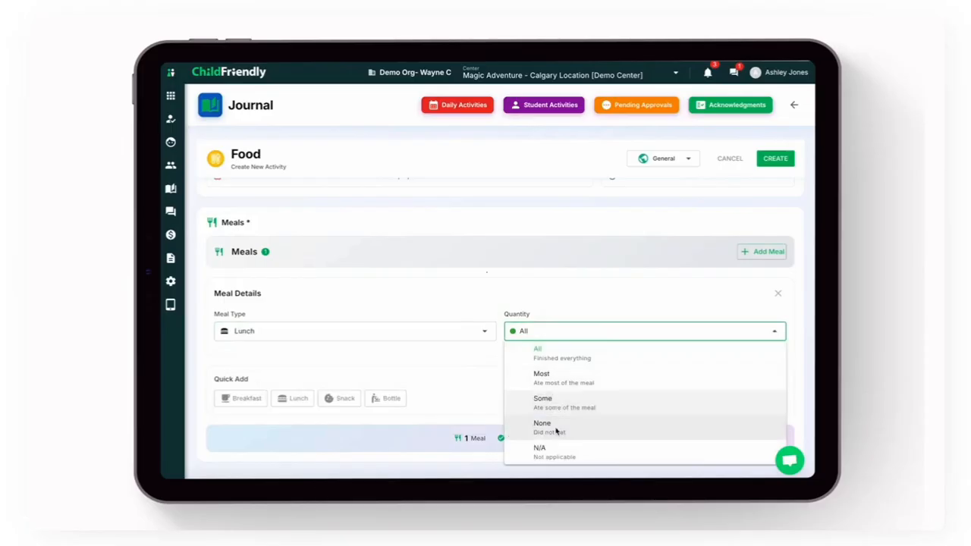
left_click(570, 360)
scroll(570, 364, "down", 3)
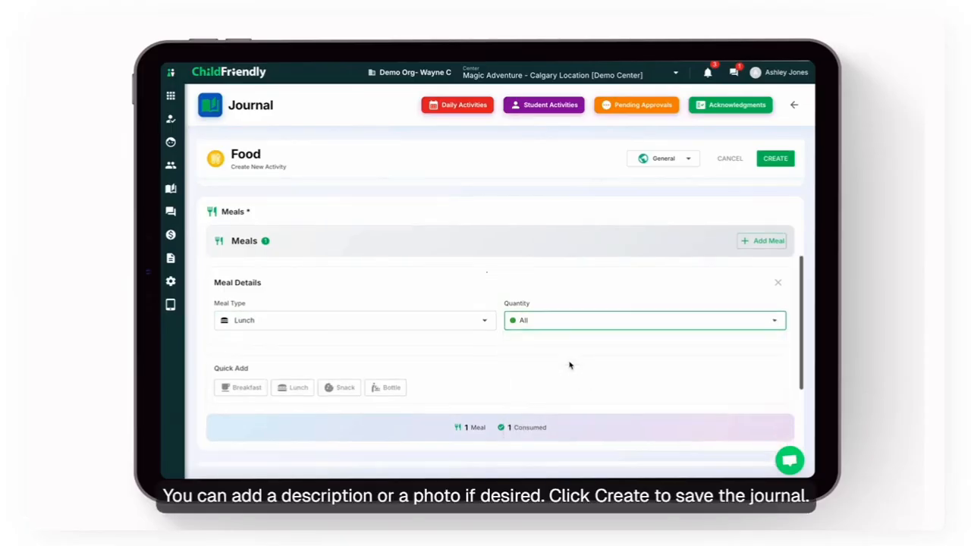
left_click(367, 411)
type("a loved her spaghetti and meatball lunch!")
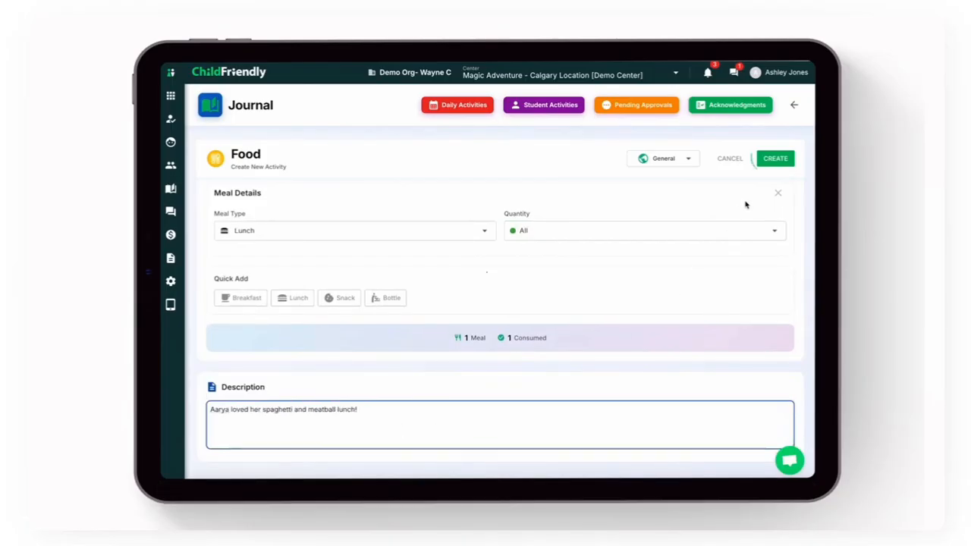
- Create the Food entry and expand it in the student's activities to review the meal details
left_click(775, 158)
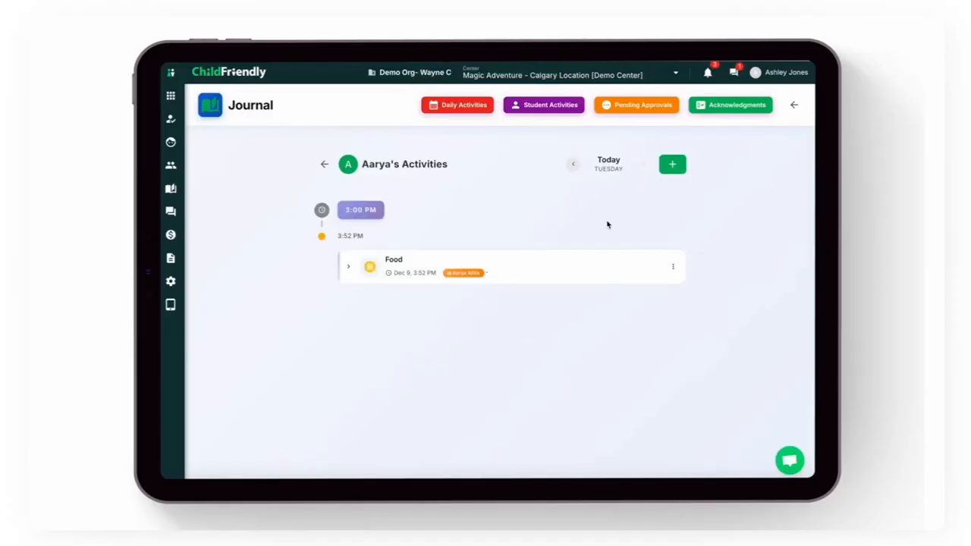
left_click(347, 265)
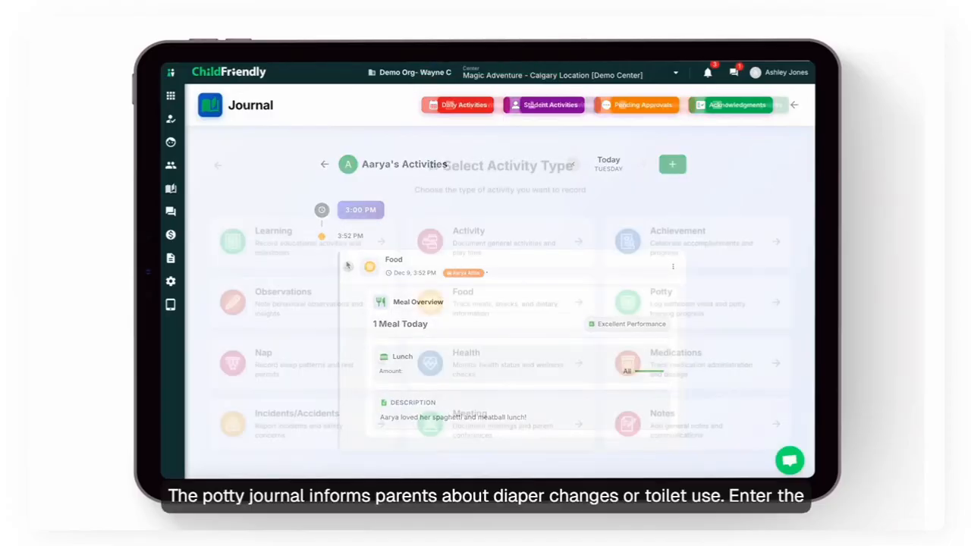
- Start a Potty journal entry and assign it to the first listed student
left_click(682, 298)
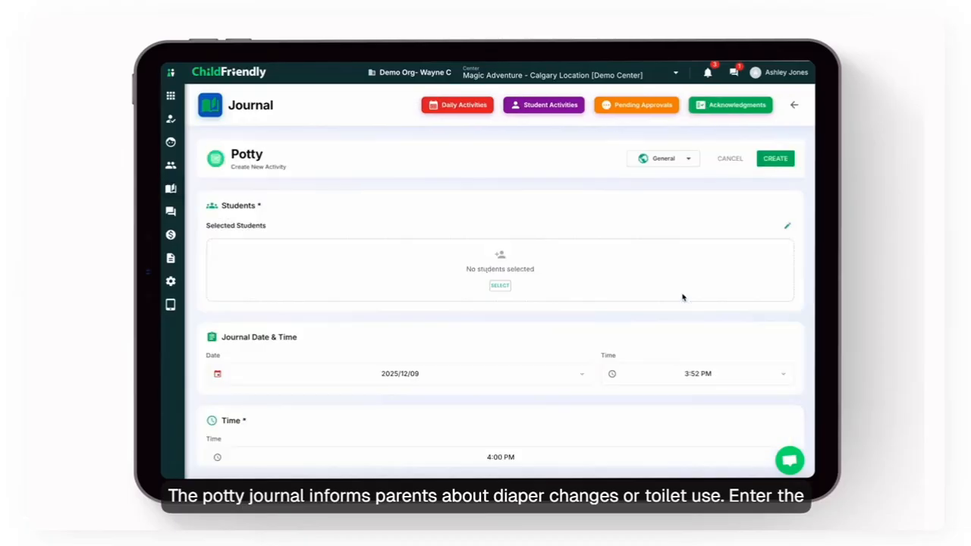
left_click(500, 285)
left_click(678, 247)
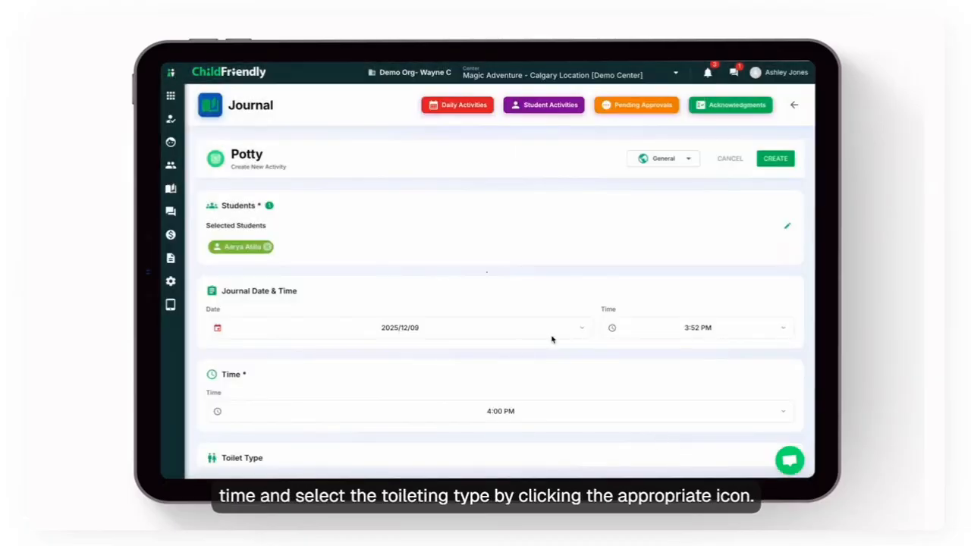
- Set both the journal time and the potty time of the Potty entry to 1:00 PM
left_click(683, 328)
left_click(703, 178)
left_click(678, 173)
left_click(672, 170)
left_click(563, 236)
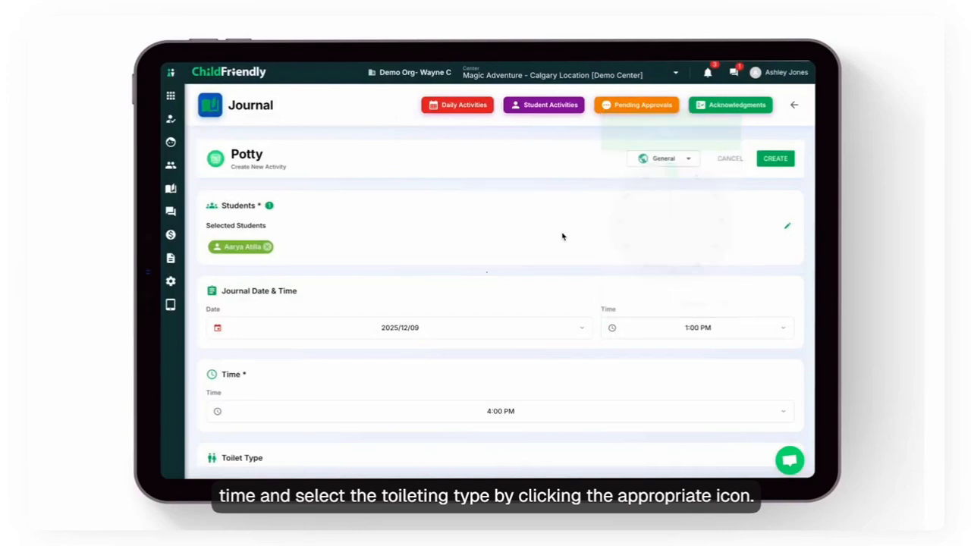
scroll(562, 237, "down", 2)
scroll(562, 236, "up", 1)
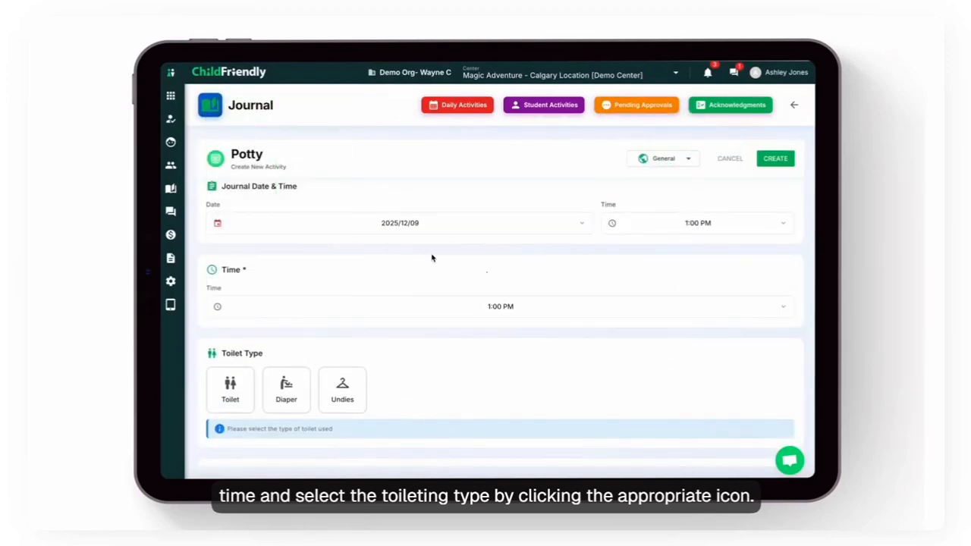
- Set the Potty entry's toilet type to Toilet and its action to Peed
scroll(432, 258, "down", 3)
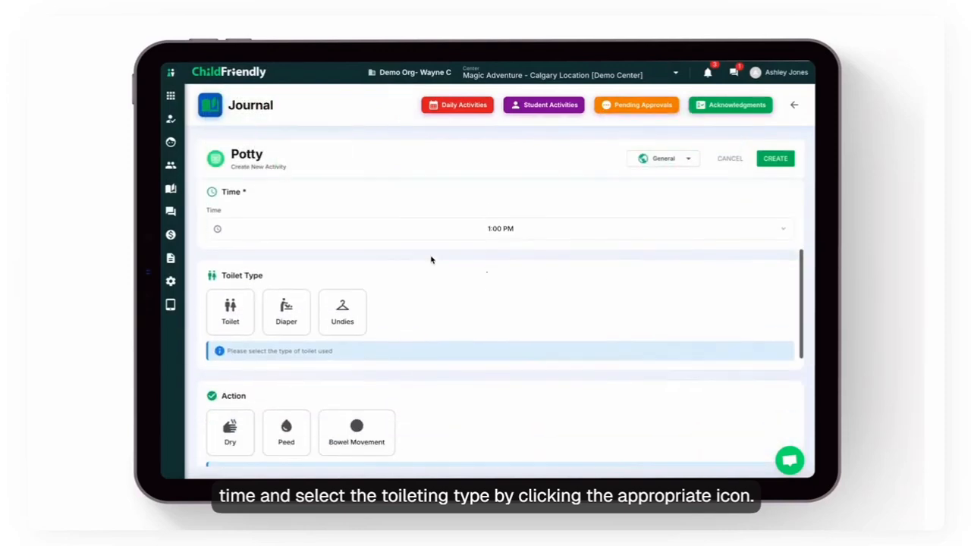
scroll(432, 258, "down", 1)
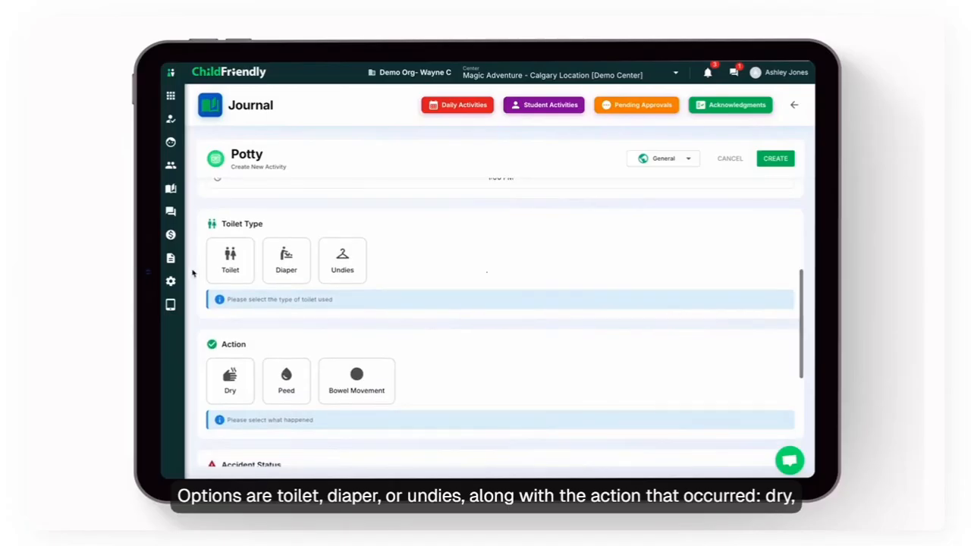
left_click(227, 258)
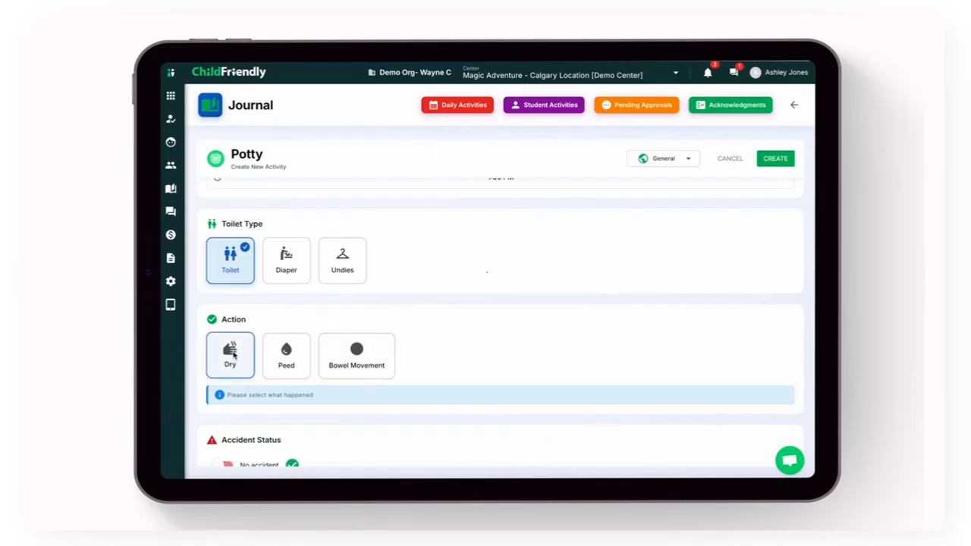
left_click(276, 355)
- Try the accident status on Had an accident, and return it to No accident
scroll(274, 366, "down", 2)
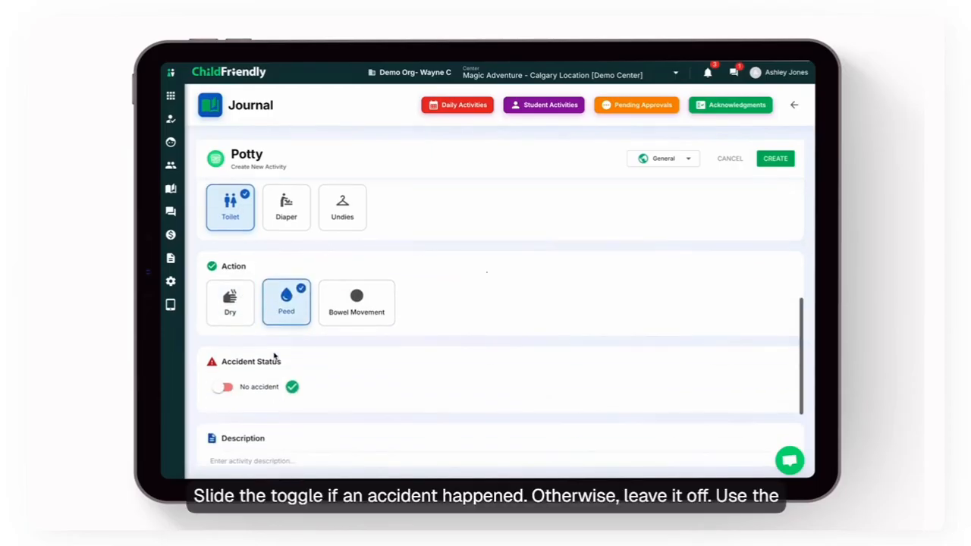
left_click(222, 370)
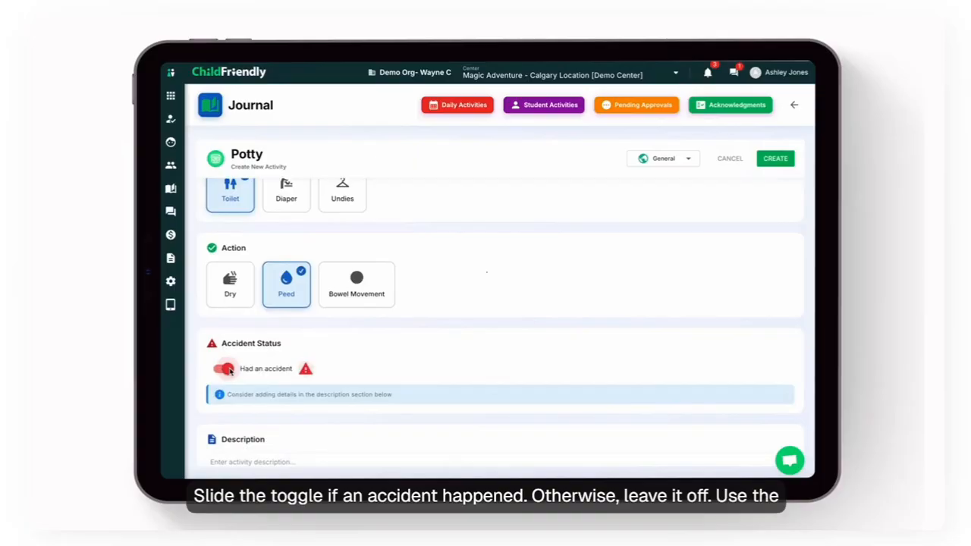
left_click(226, 370)
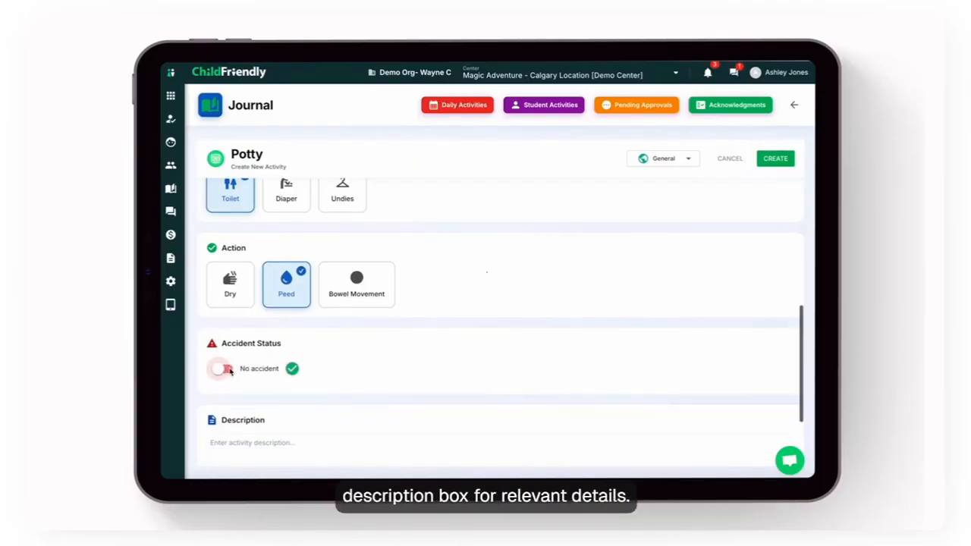
- Describe in the Potty entry that the child asked to go to the bathroom and did a great job using the toilet
scroll(232, 370, "down", 2)
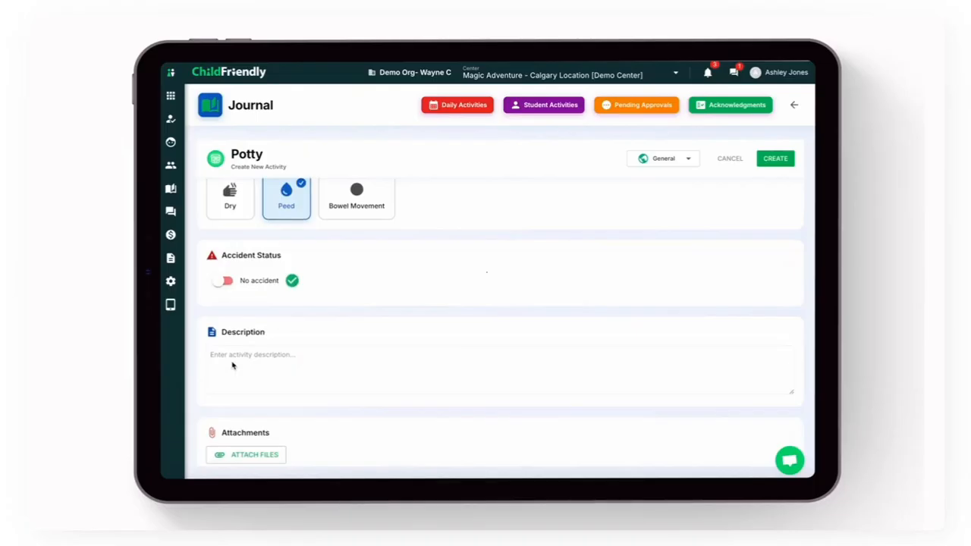
left_click(233, 363)
type("Aa")
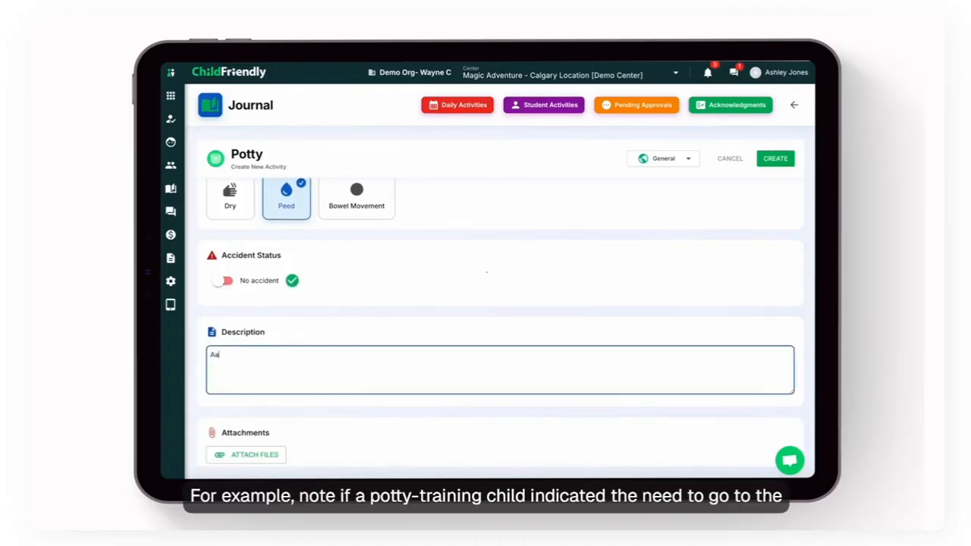
type("rya asked to go to the bathroom and did a great job us")
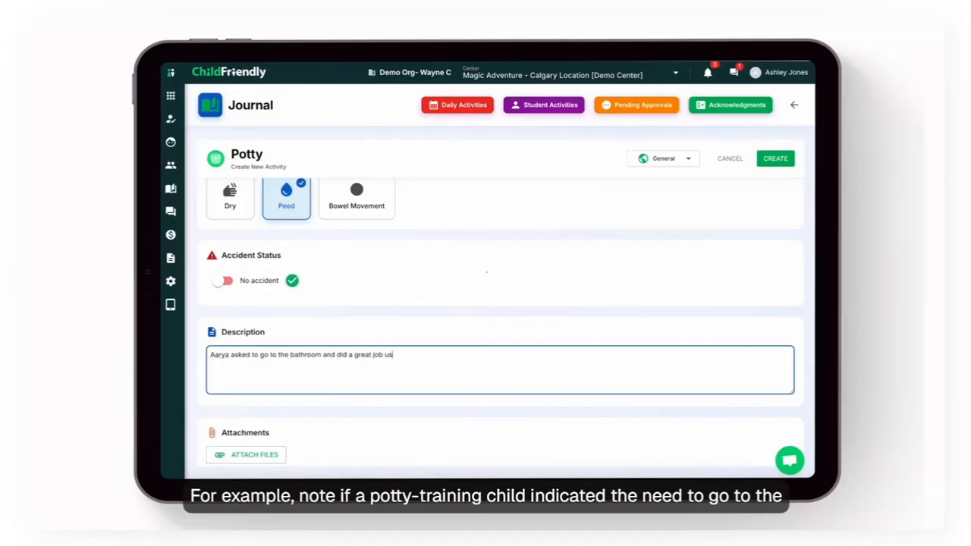
type("ing the toilet.")
- Create the Potty entry and review it in the student's activities
left_click(775, 157)
left_click(349, 362)
scroll(349, 367, "down", 2)
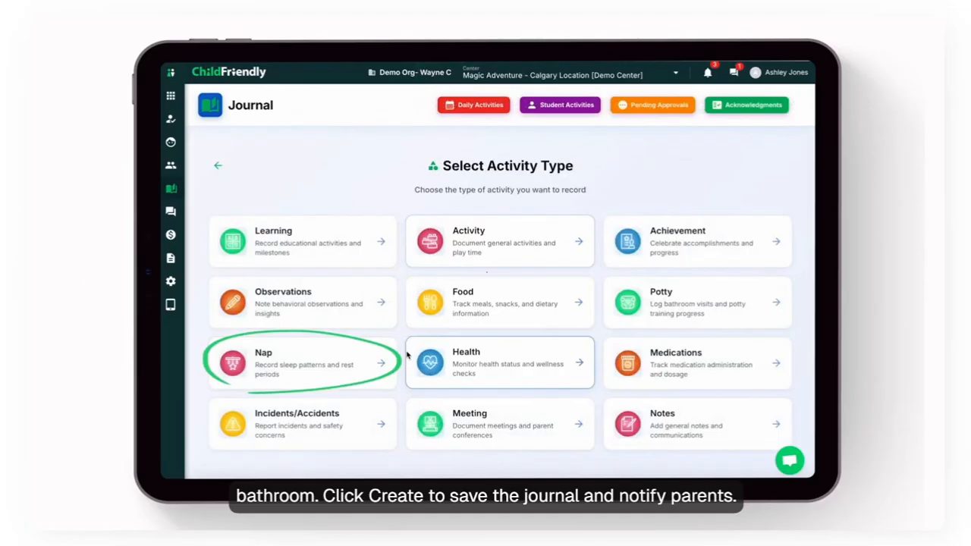
- Start a Nap journal entry and filter its student list to the Raccoons group only
left_click(349, 361)
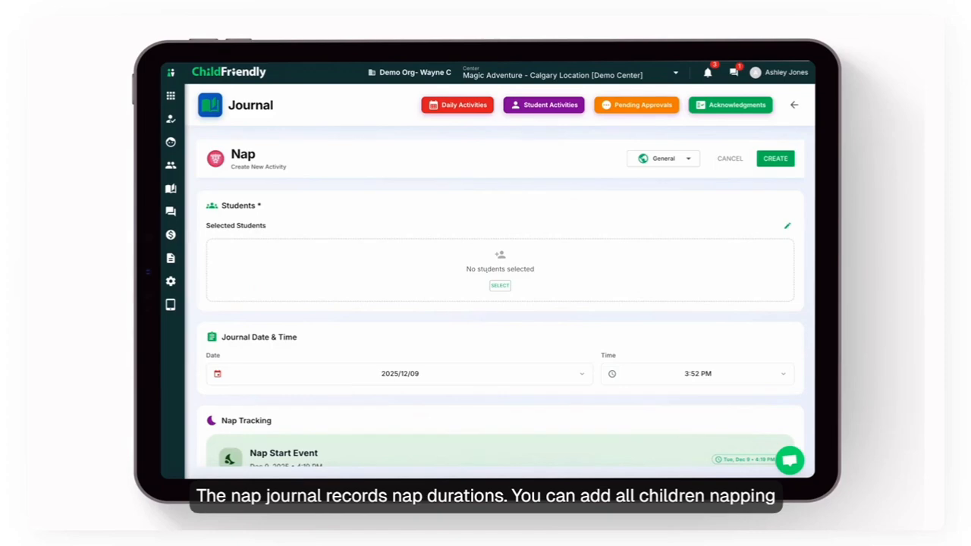
left_click(501, 286)
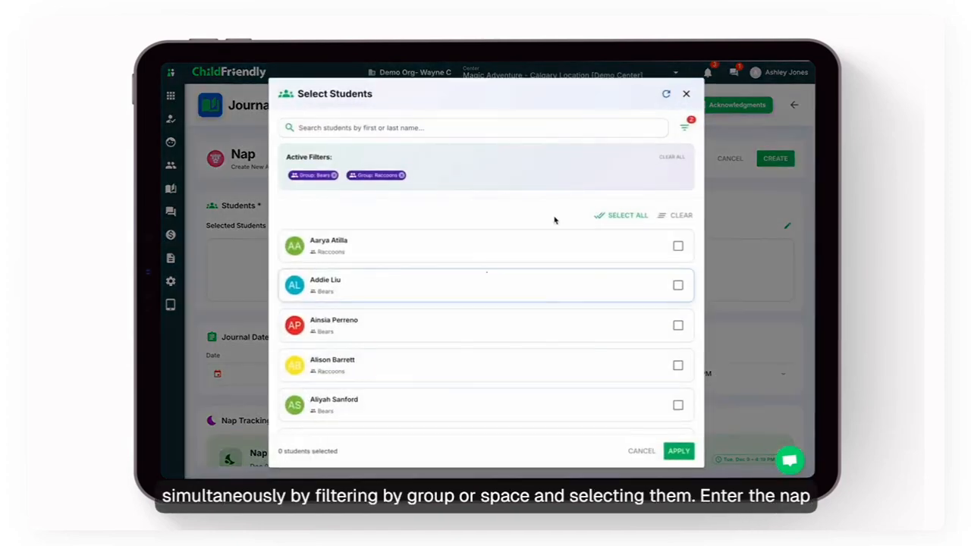
left_click(685, 125)
left_click(235, 264)
left_click(320, 456)
- Select the first three Raccoons students and apply them to the Nap entry
left_click(677, 246)
left_click(678, 286)
left_click(677, 325)
left_click(678, 451)
- Set the nap start time to 9:18 AM and create the Nap entry
scroll(668, 333, "down", 4)
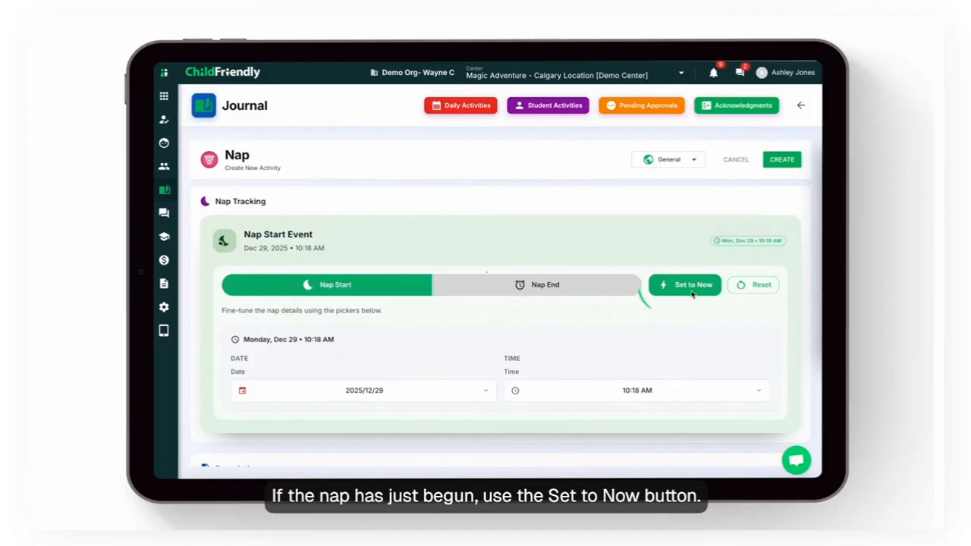
left_click(632, 390)
left_click(523, 284)
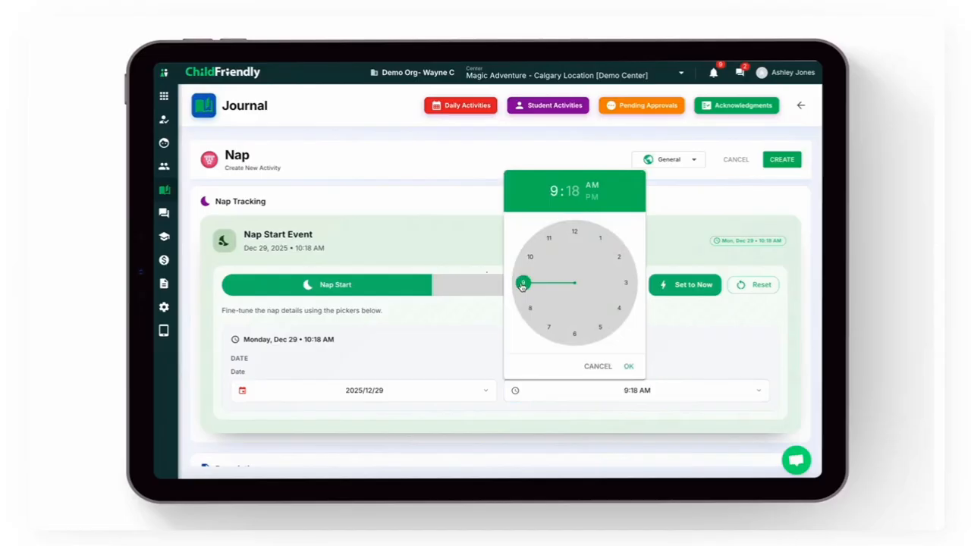
left_click(628, 366)
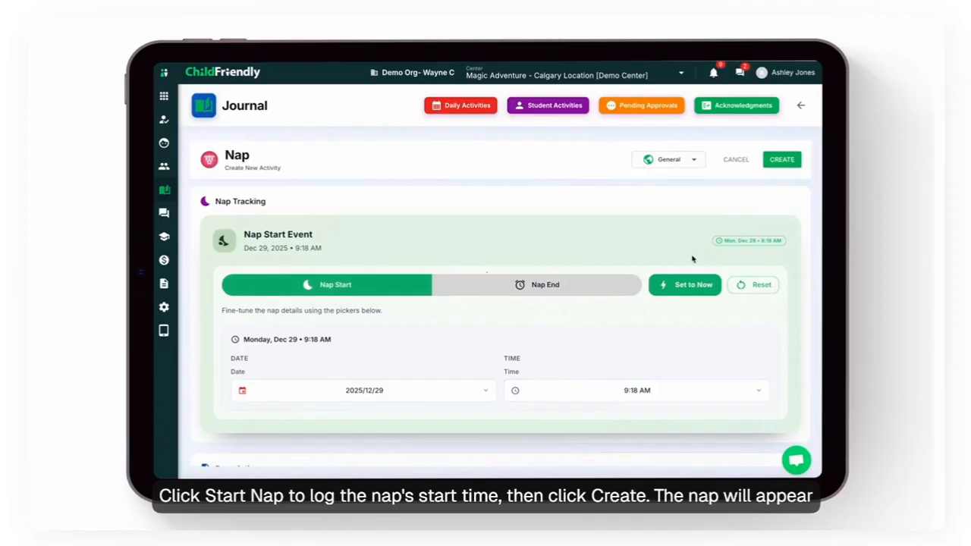
left_click(785, 160)
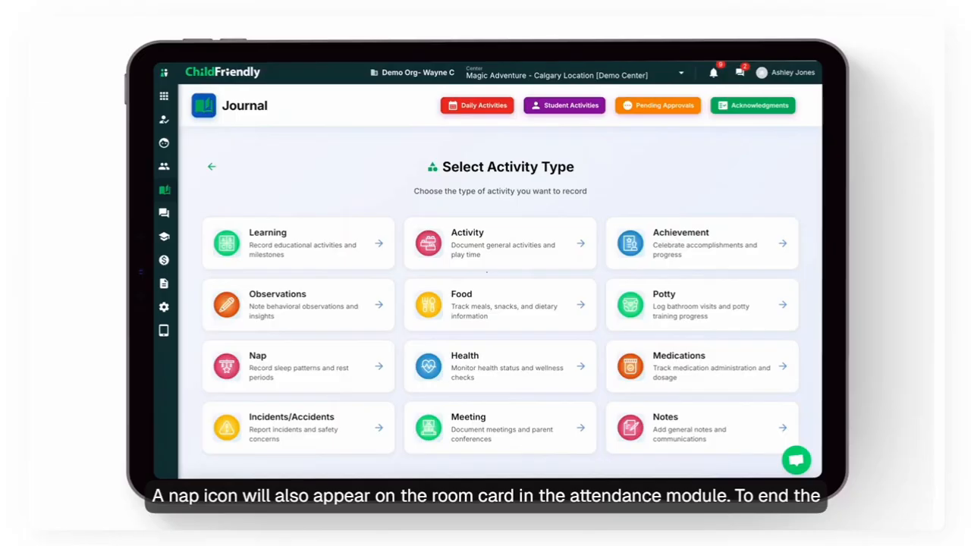
- Start a second Nap entry and assign it to the first three students in the Raccoons group
left_click(288, 366)
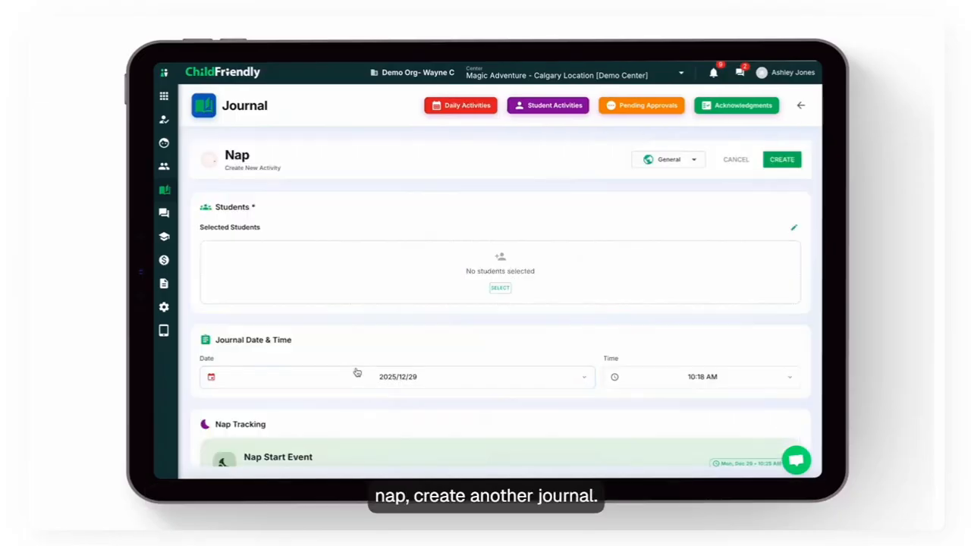
left_click(503, 289)
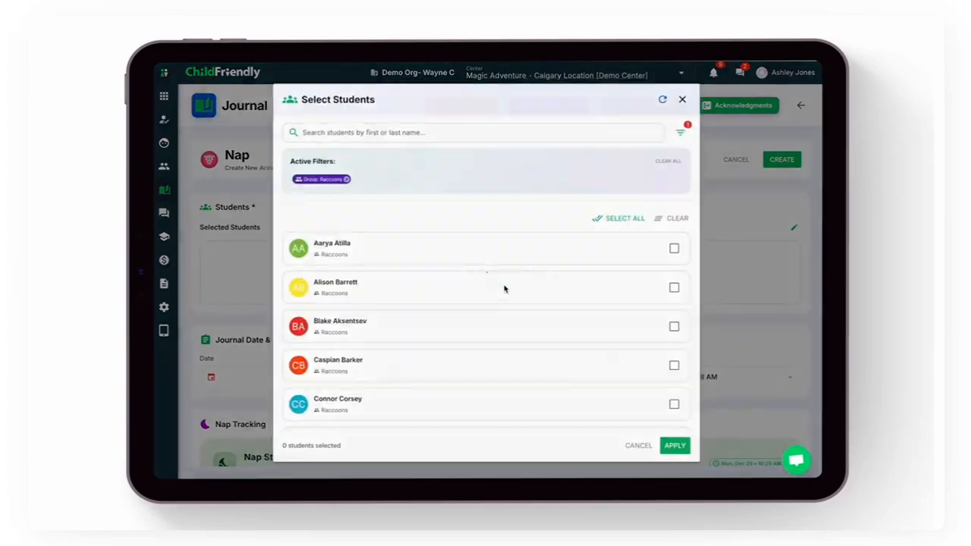
left_click(679, 247)
left_click(680, 288)
left_click(680, 328)
left_click(681, 458)
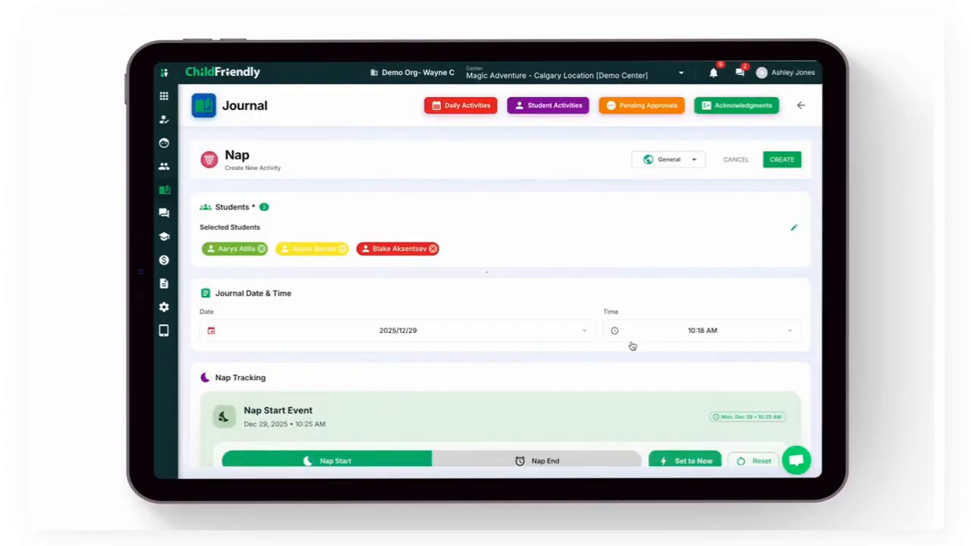
- Switch the nap event to Nap End, adjust the minutes of its end time, and create the entry
scroll(629, 343, "down", 3)
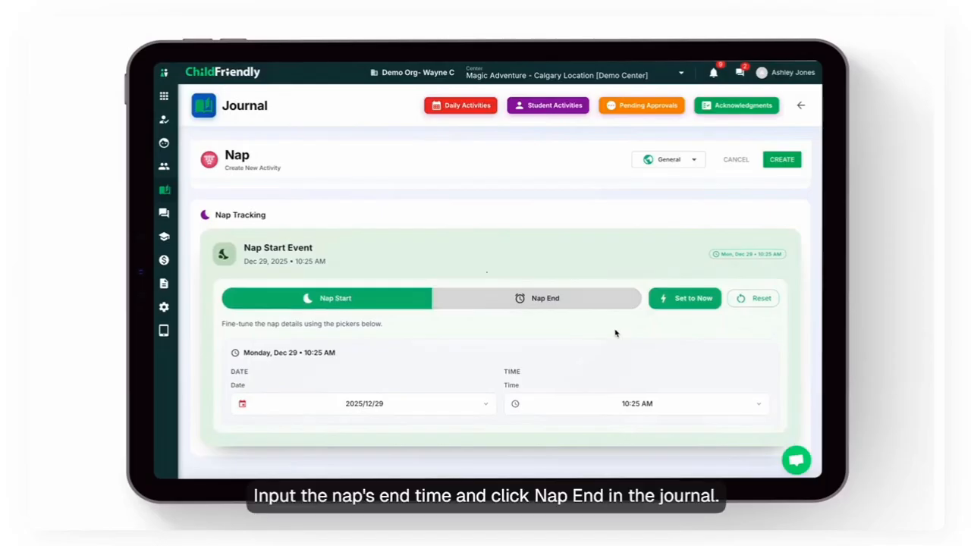
left_click(553, 301)
left_click(641, 403)
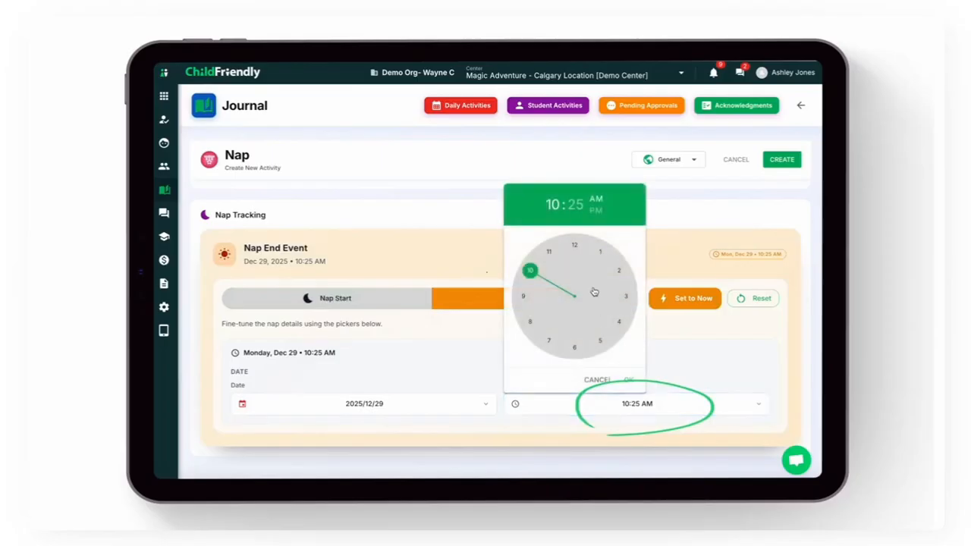
left_click(578, 210)
left_click(624, 312)
left_click(675, 322)
left_click(782, 159)
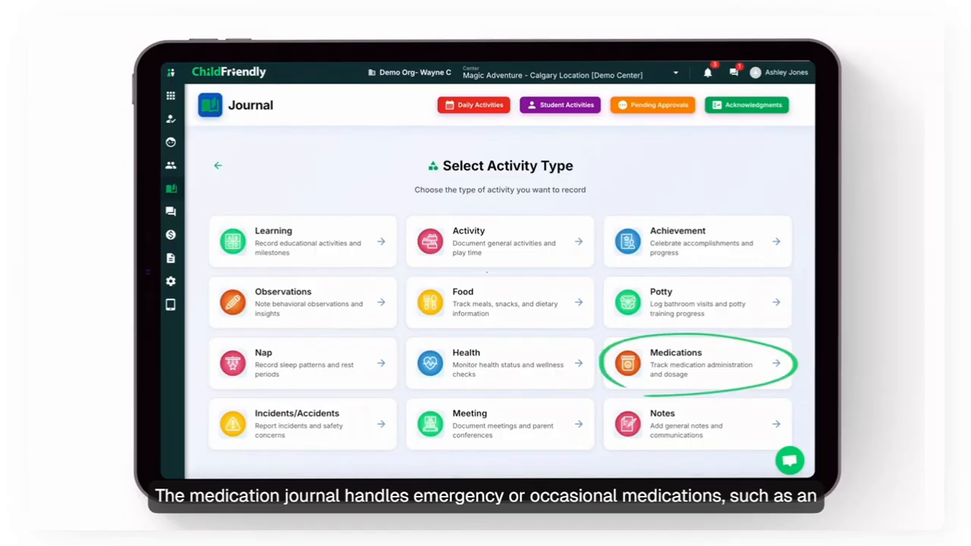
- Start a Medications journal entry and assign it to the only student listed
left_click(754, 379)
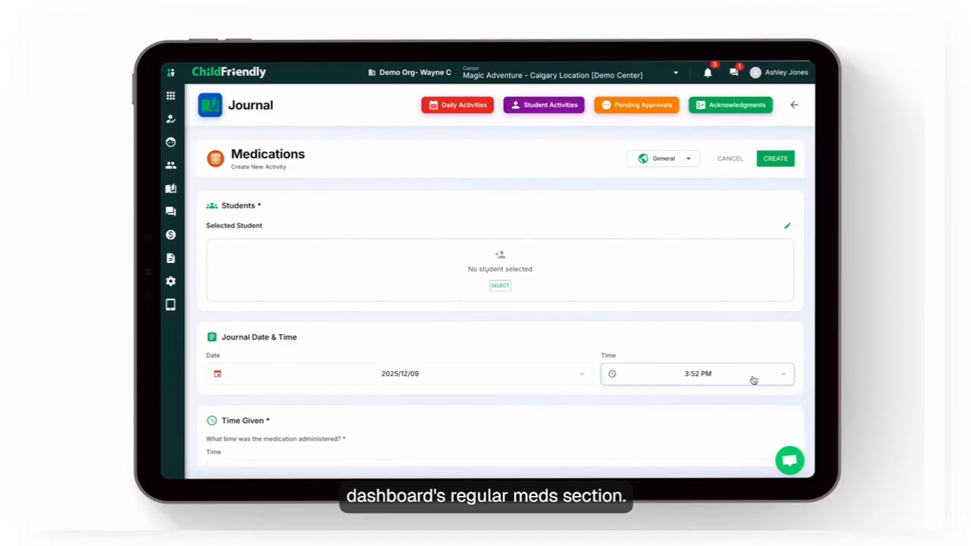
left_click(499, 286)
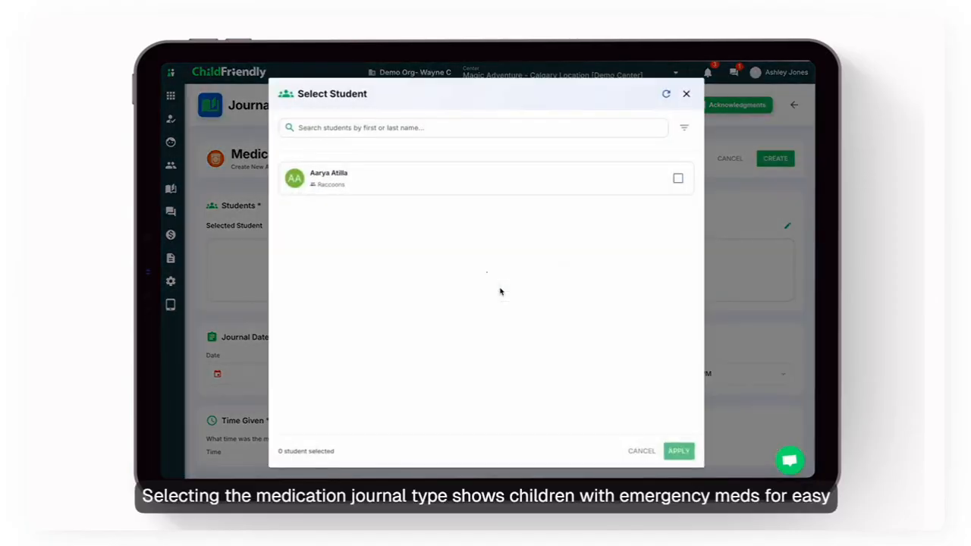
left_click(546, 180)
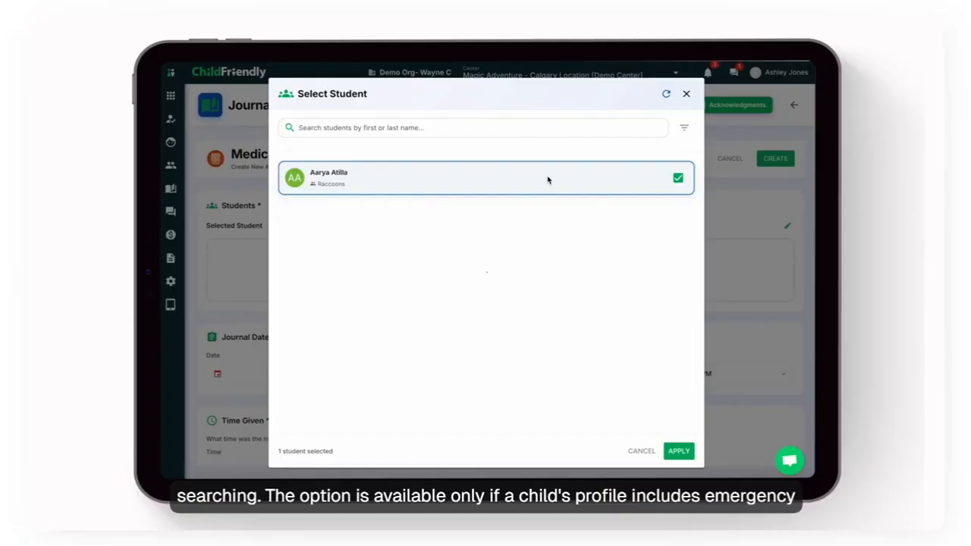
left_click(675, 453)
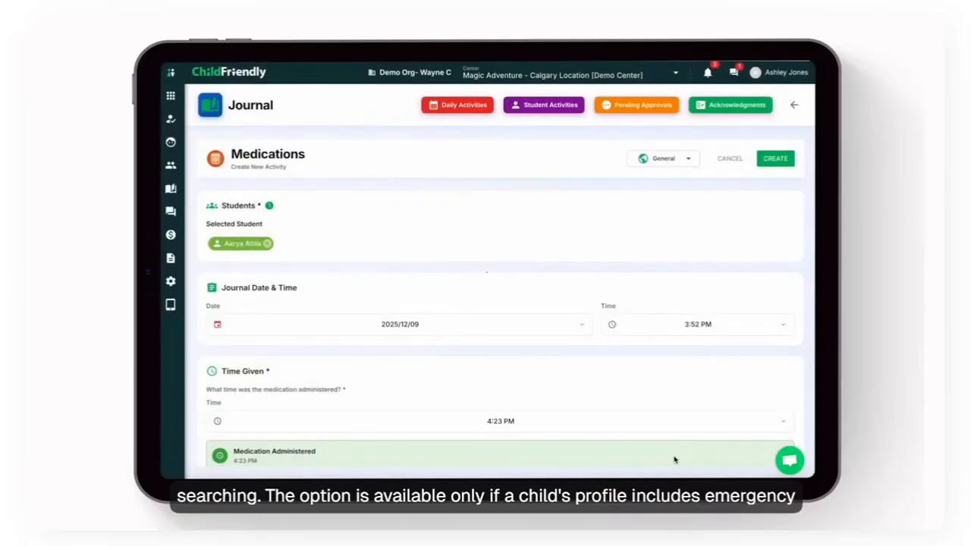
- Set the time the medication was administered to 3:23 PM
scroll(652, 326, "down", 2)
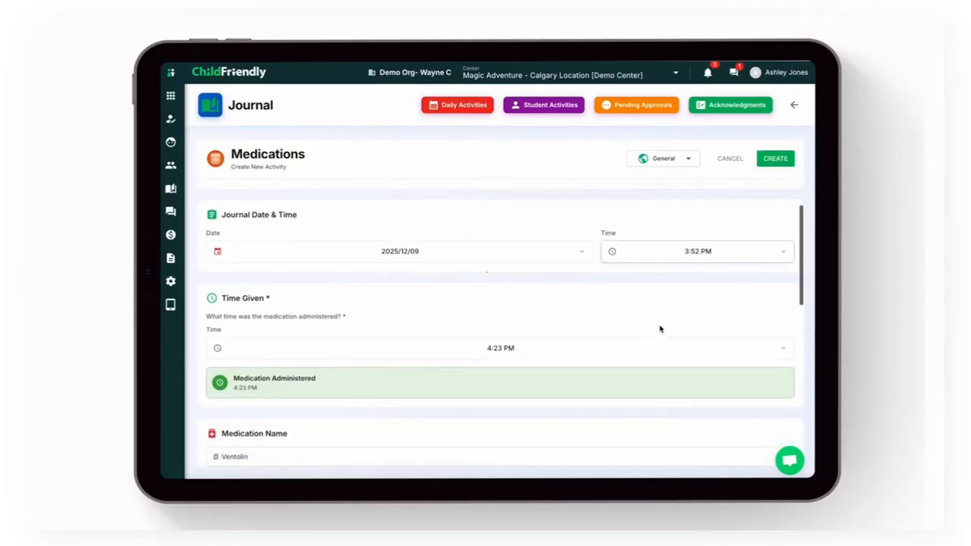
left_click(551, 354)
left_click(326, 242)
left_click(340, 324)
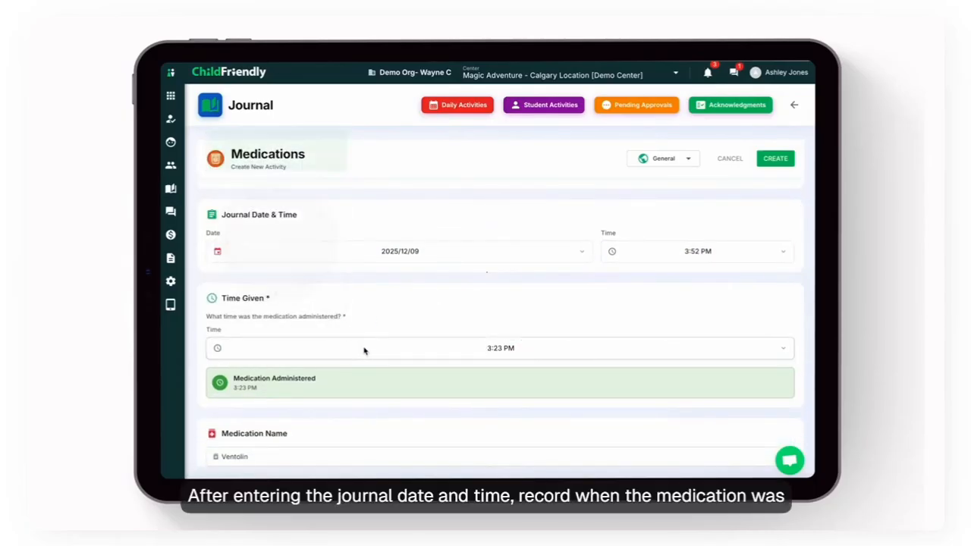
- Choose Ventolin as the medication name in the Medications entry
scroll(364, 350, "down", 2)
scroll(364, 351, "down", 2)
left_click(369, 333)
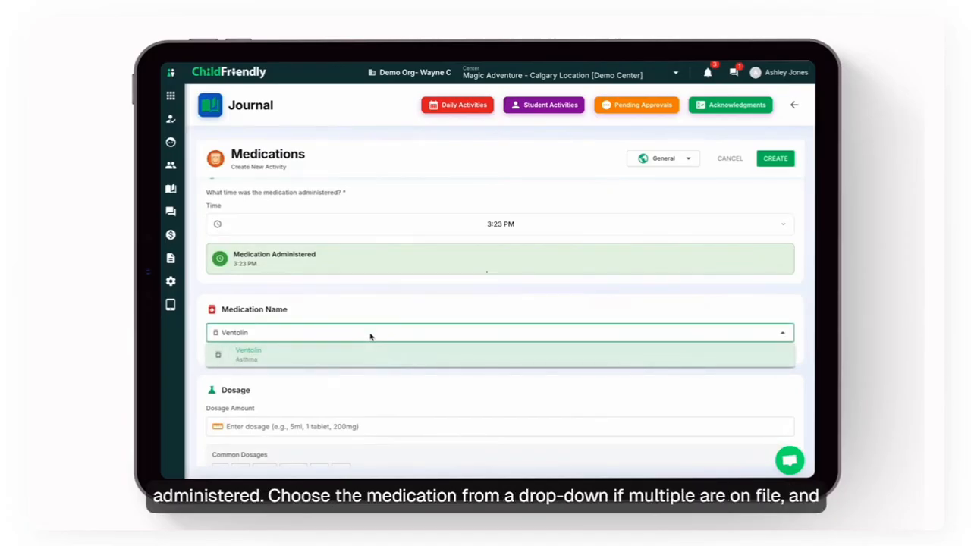
left_click(370, 336)
- Enter a dosage of 2 puffs and the name of the staff member who administered the medication
scroll(371, 337, "down", 2)
left_click(318, 367)
type("2 puffs")
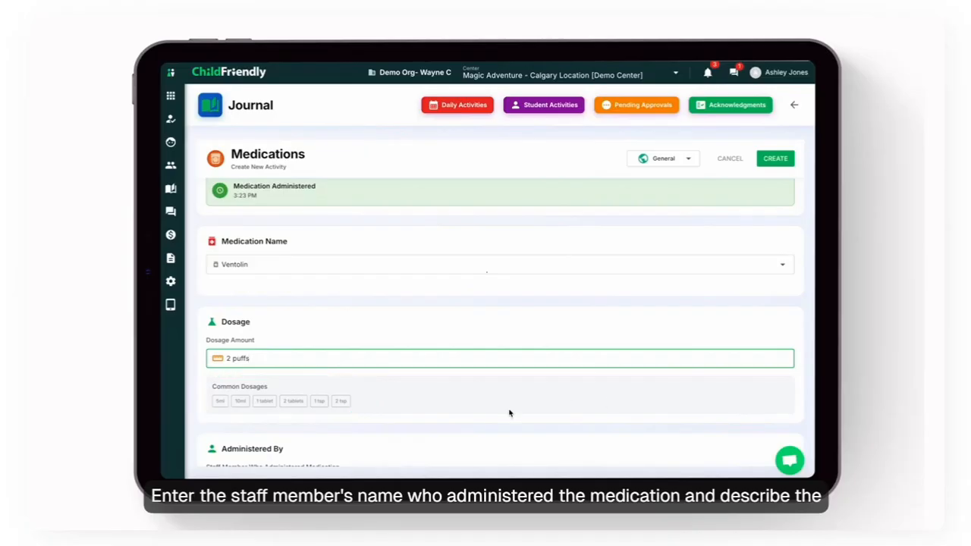
scroll(509, 412, "down", 1)
left_click(432, 440)
type("Maria")
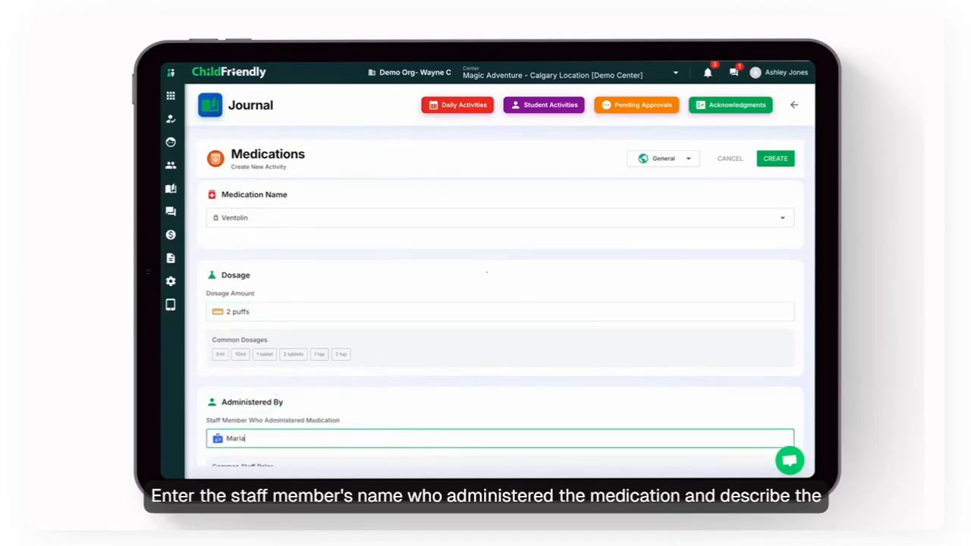
- Describe the child as coughing profusely after running around a lot at recess, and create the Medications entry
scroll(500, 323, "down", 3)
left_click(500, 399)
type("Aarya was coughing profusely after running around a lot at recess.")
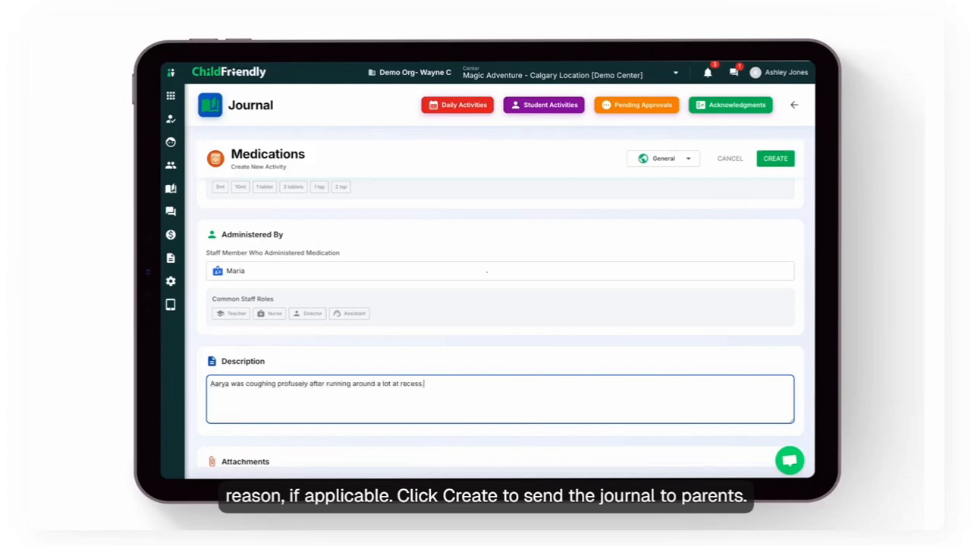
left_click(763, 159)
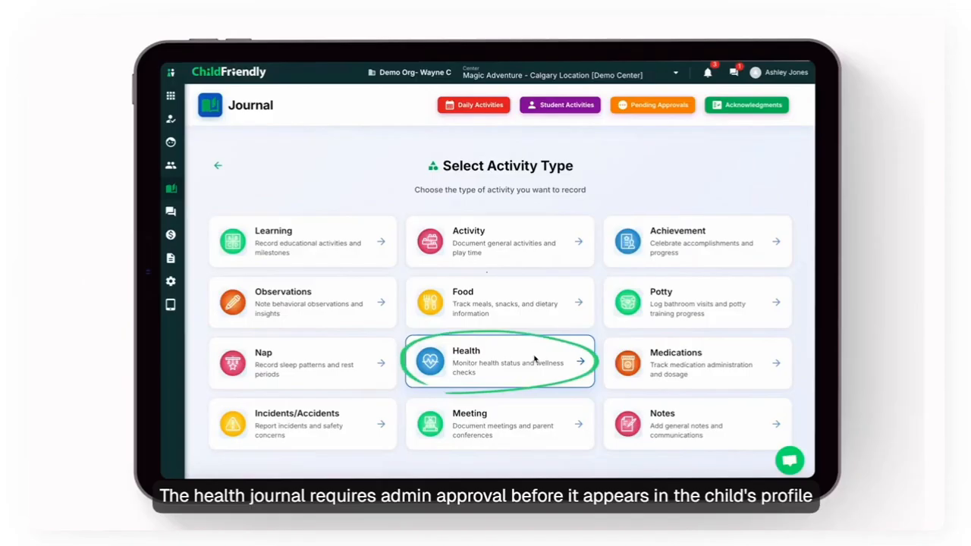
- Start a Health journal entry for the first student listed, with its visibility set to General
left_click(534, 360)
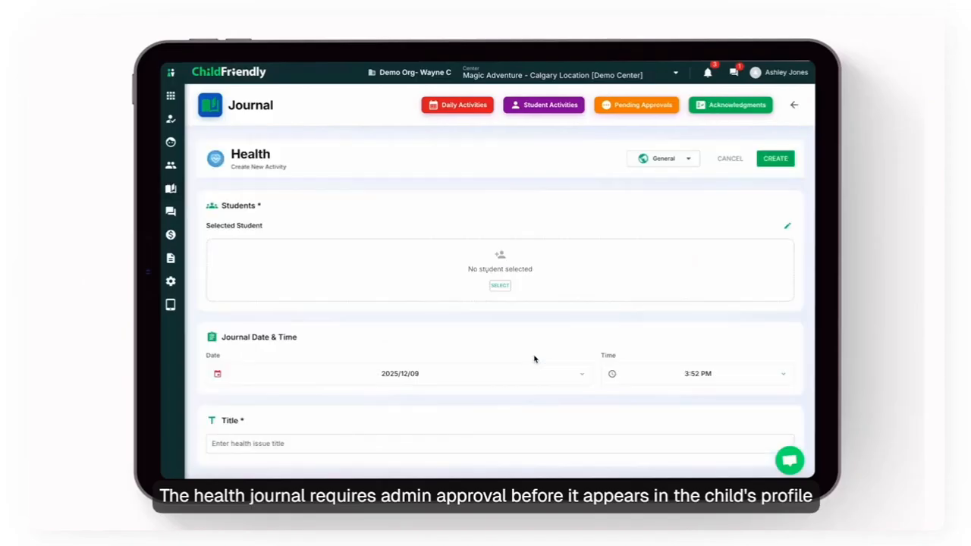
left_click(500, 285)
left_click(678, 178)
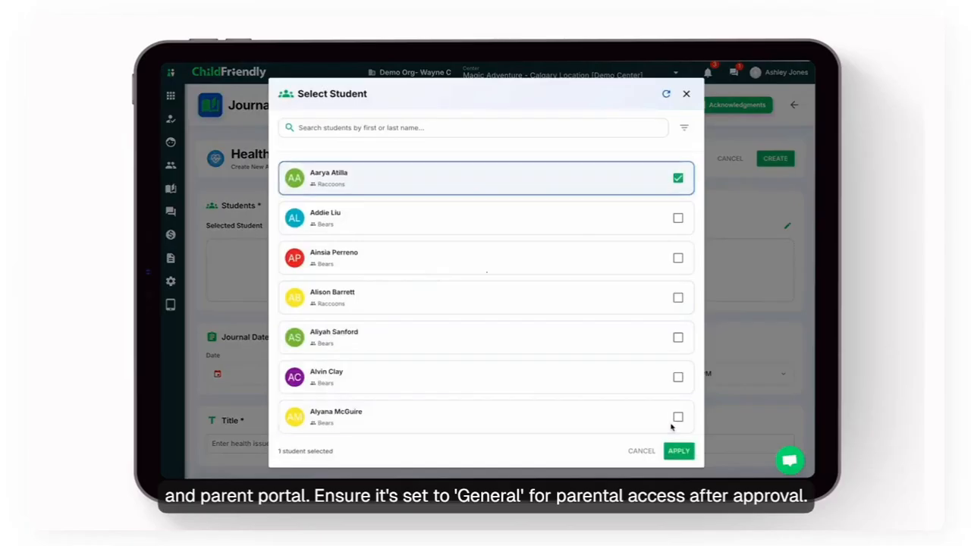
left_click(678, 451)
left_click(672, 158)
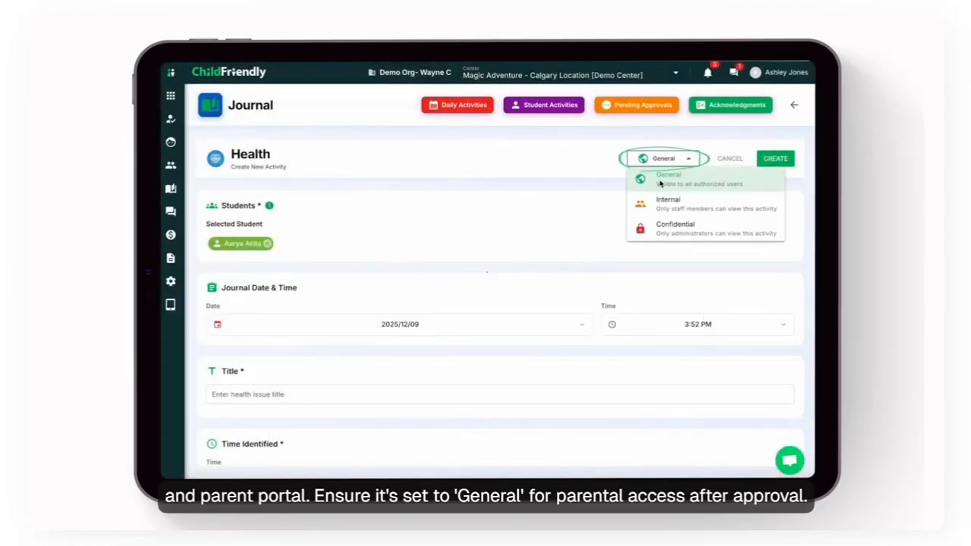
left_click(713, 183)
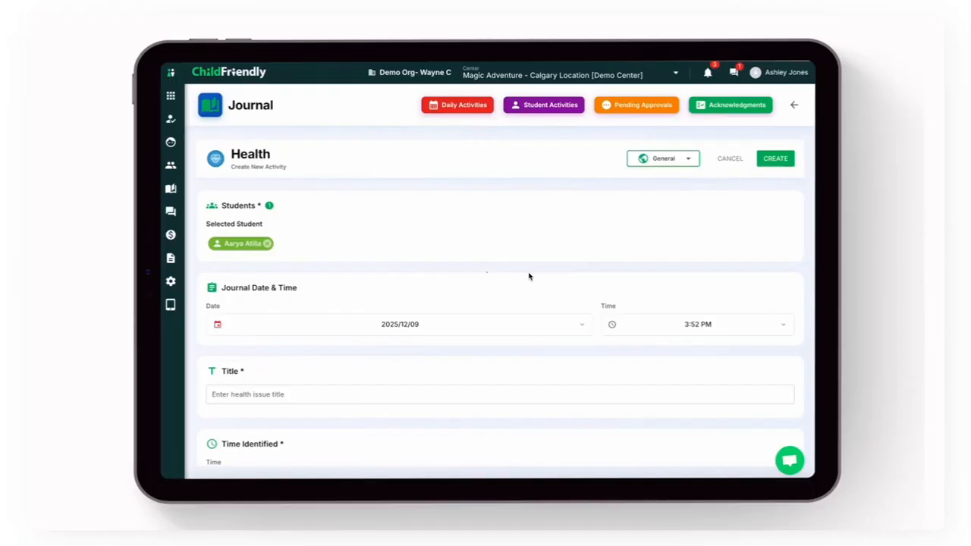
- Title the health issue "Fever" and keep 4:26 PM as the time identified
scroll(624, 329, "down", 1)
left_click(607, 321)
type("Fever")
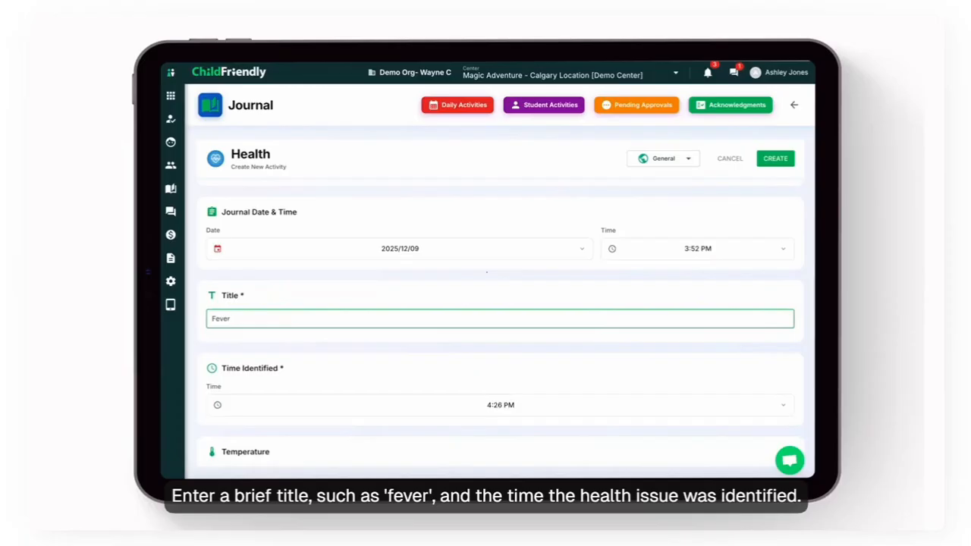
scroll(573, 370, "down", 1)
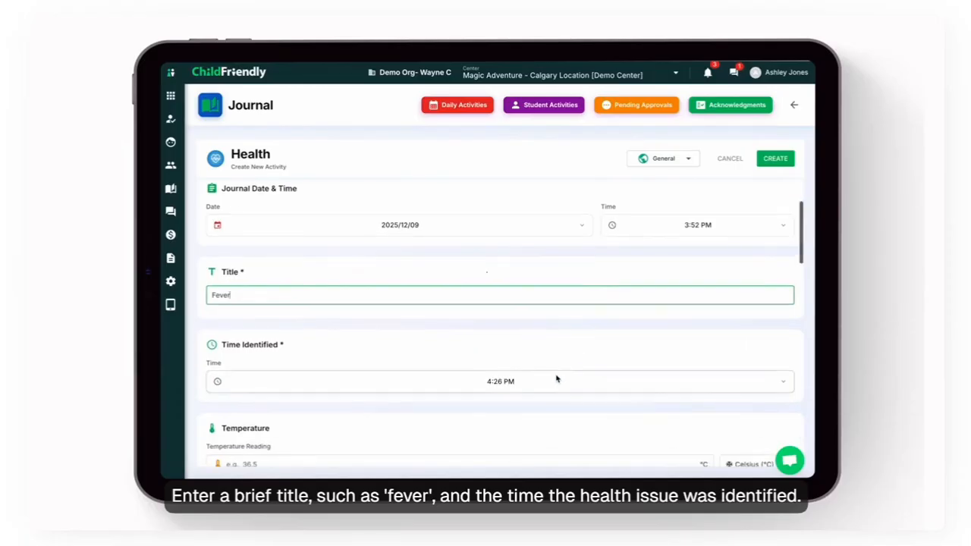
left_click(548, 370)
left_click(548, 370)
scroll(564, 382, "down", 1)
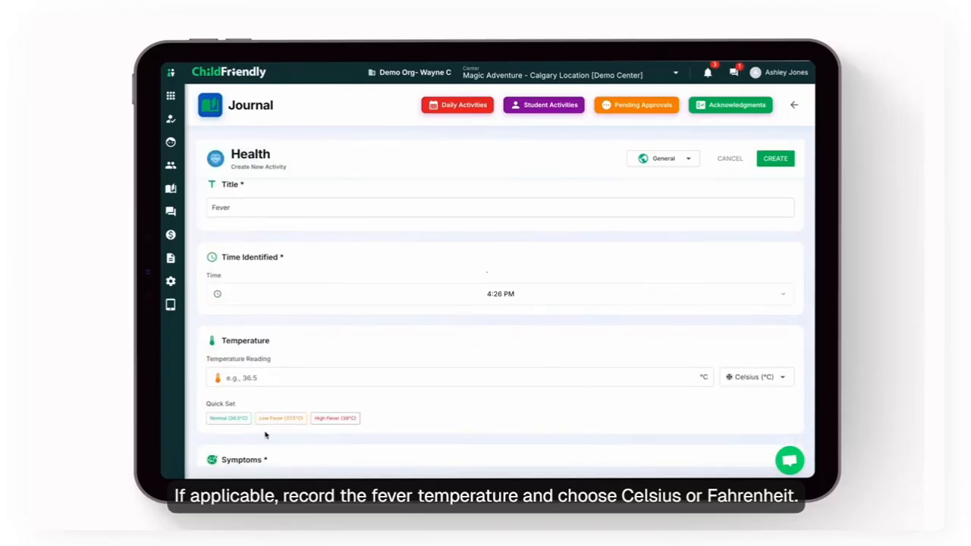
- Record a temperature reading of 40 °C, keeping Celsius as the unit
left_click(738, 377)
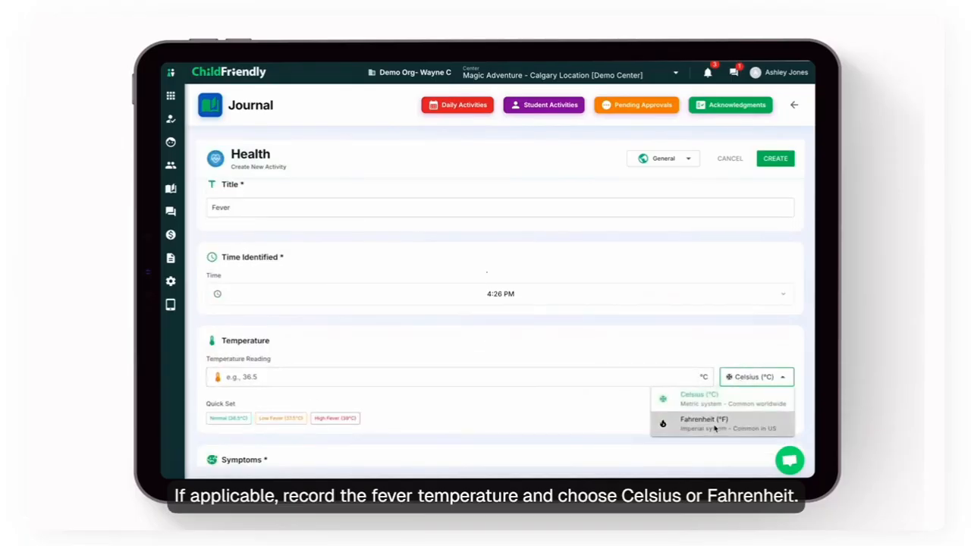
left_click(469, 376)
type("40")
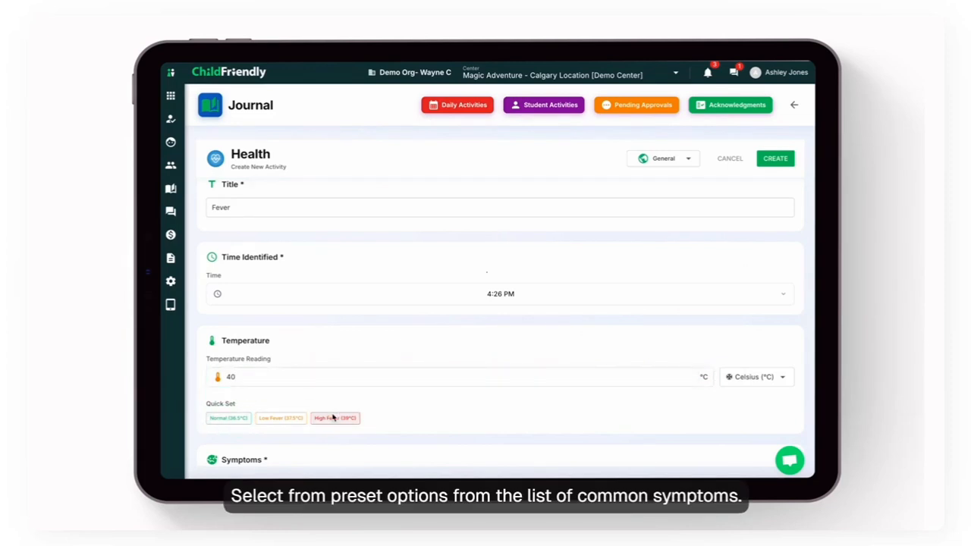
- Report Fever from the common symptoms and look over the center's custom symptoms
scroll(333, 417, "down", 2)
left_click(254, 418)
scroll(256, 418, "down", 3)
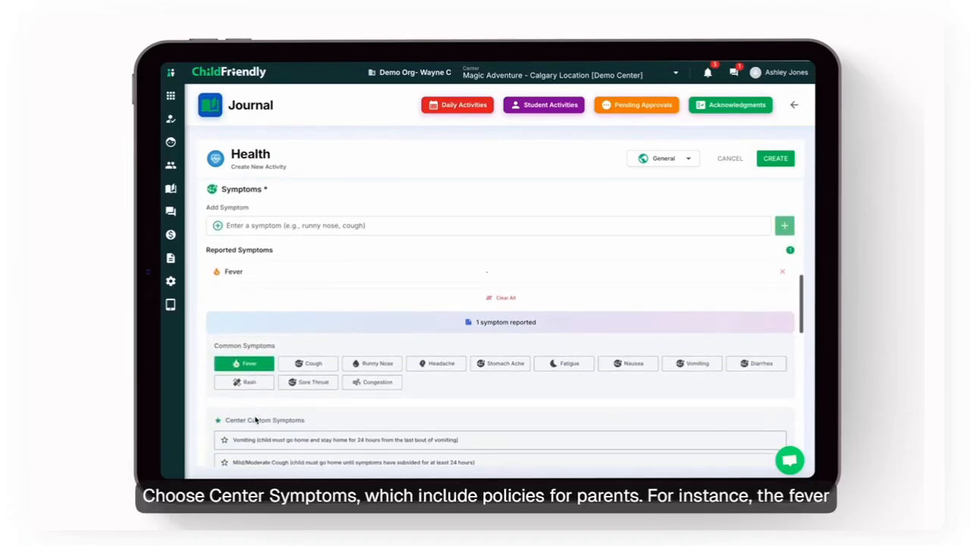
scroll(331, 311, "down", 1)
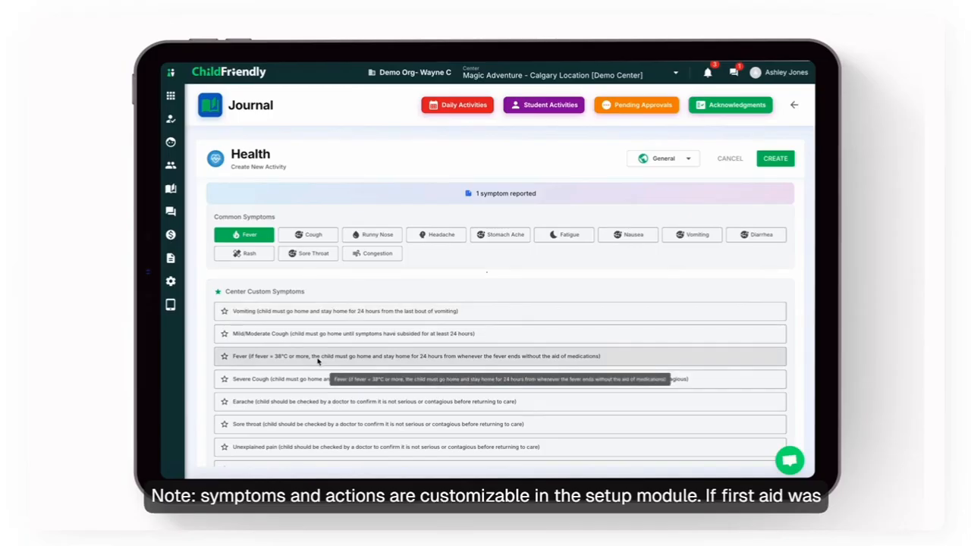
- Mark first aid as required in the Health entry and clear the mark again
scroll(317, 361, "down", 10)
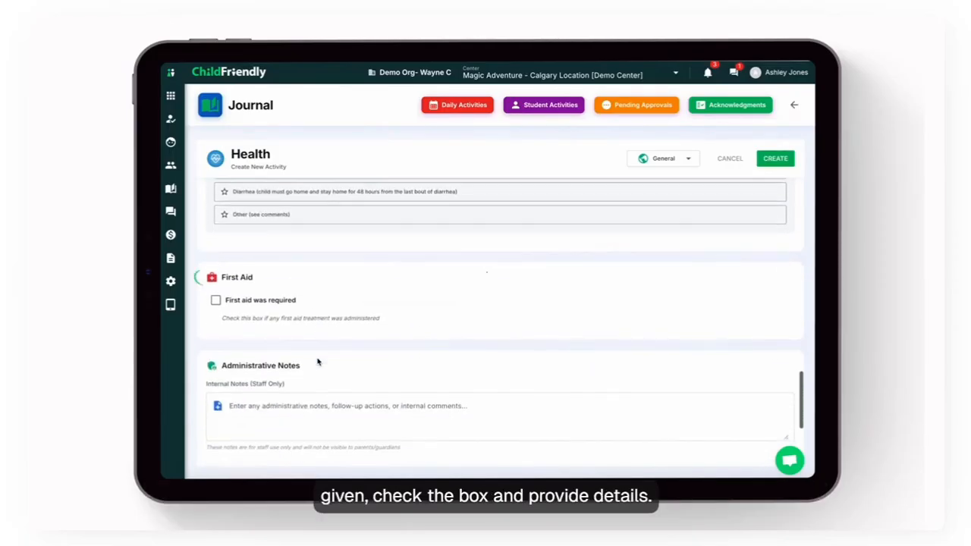
left_click(217, 301)
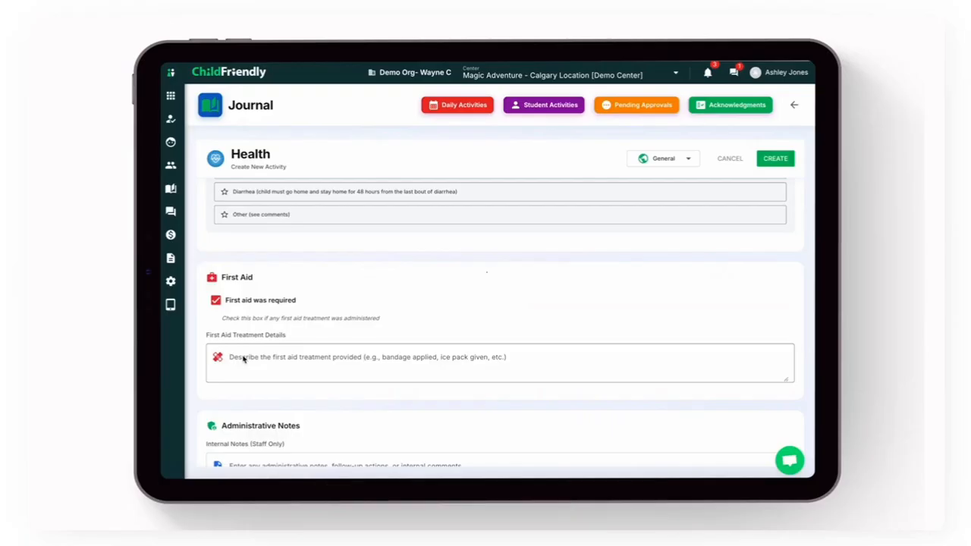
left_click(216, 300)
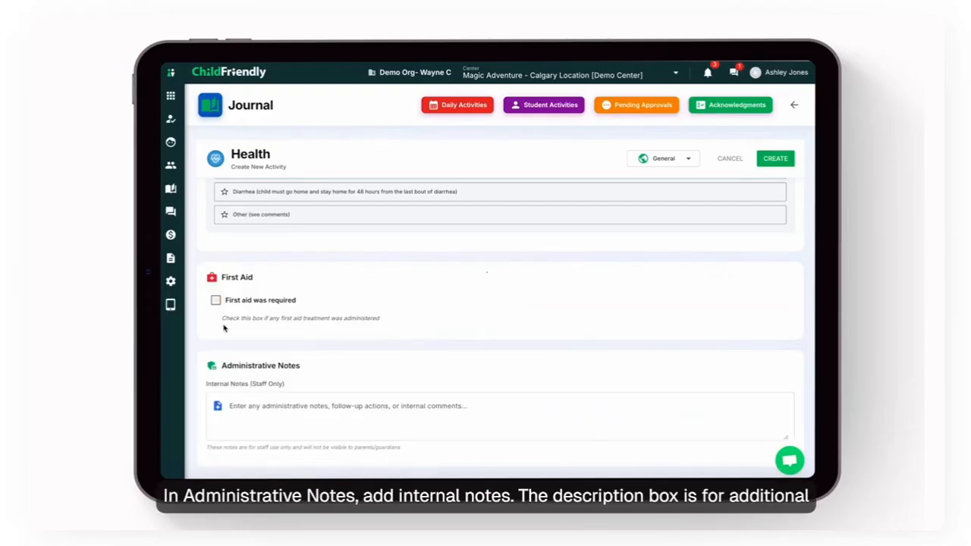
- Create the Health entry without administrative notes or a description, and open the pending approvals
scroll(220, 326, "down", 2)
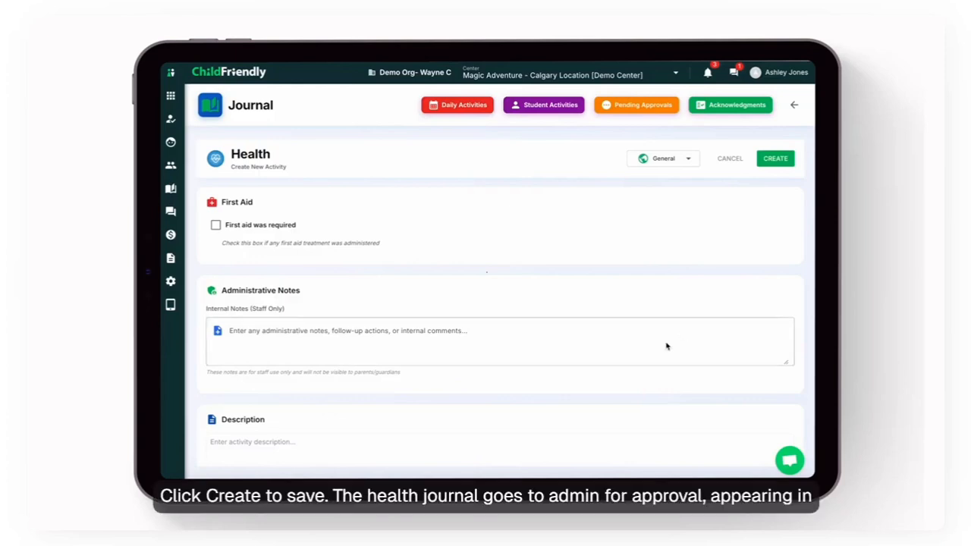
scroll(665, 344, "down", 2)
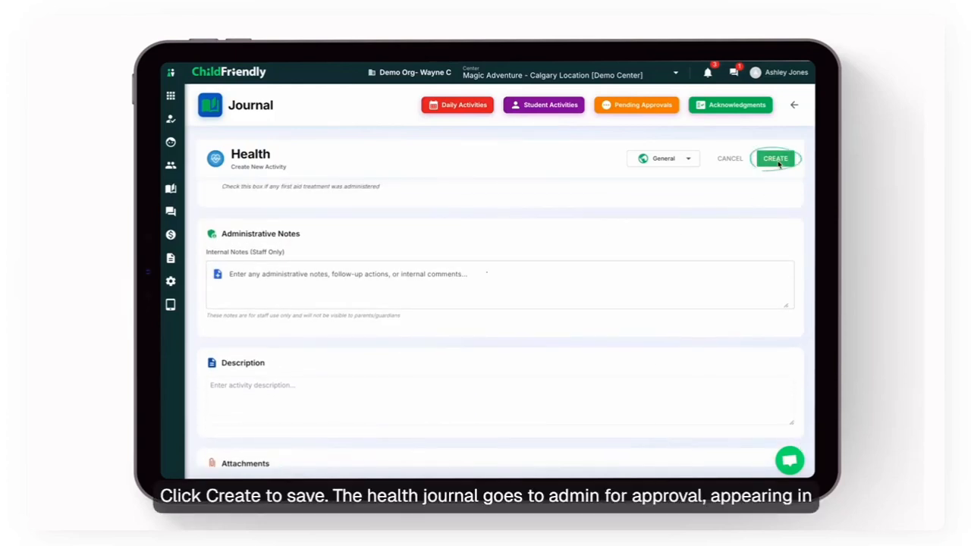
left_click(772, 157)
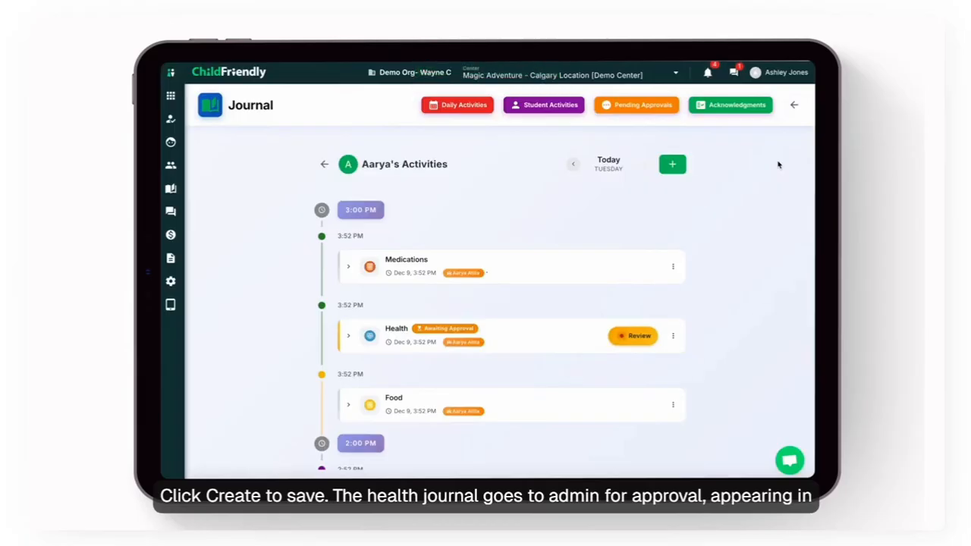
left_click(671, 108)
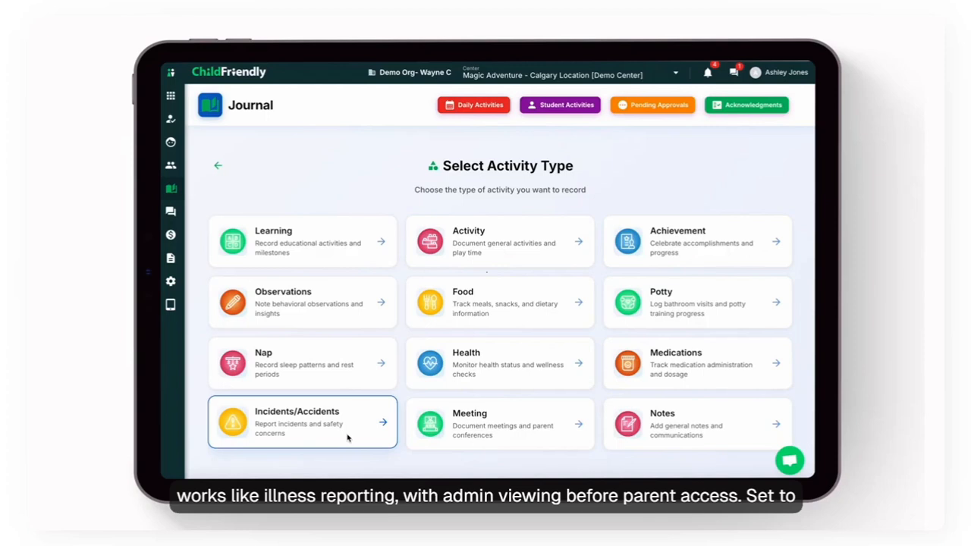
- Start an Incidents/Accidents entry with General visibility and assign it to the first student listed
left_click(347, 438)
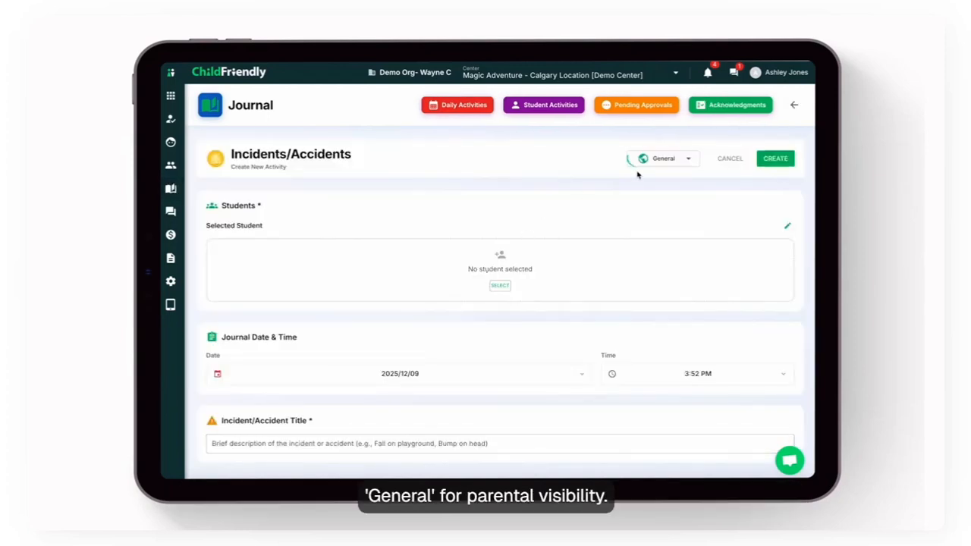
left_click(661, 159)
left_click(662, 179)
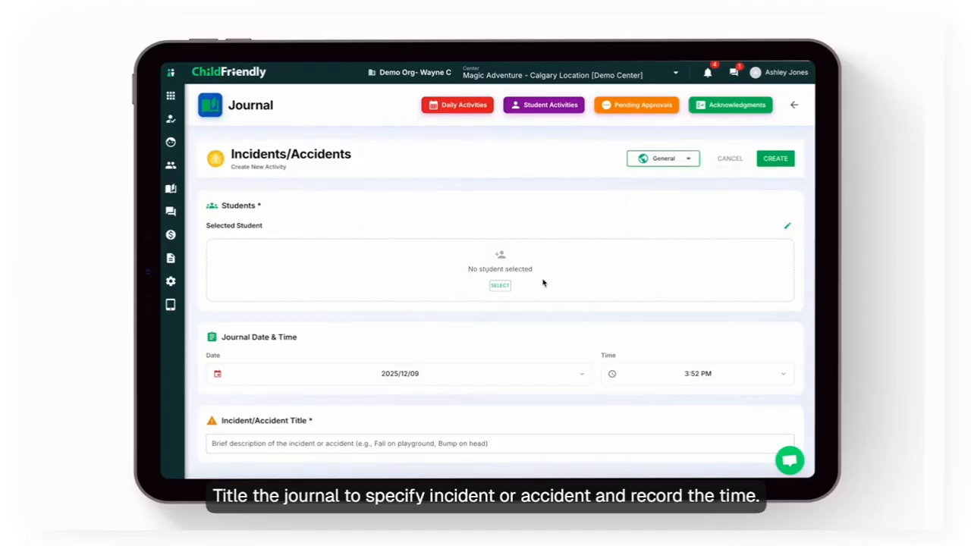
left_click(500, 285)
left_click(380, 191)
left_click(678, 452)
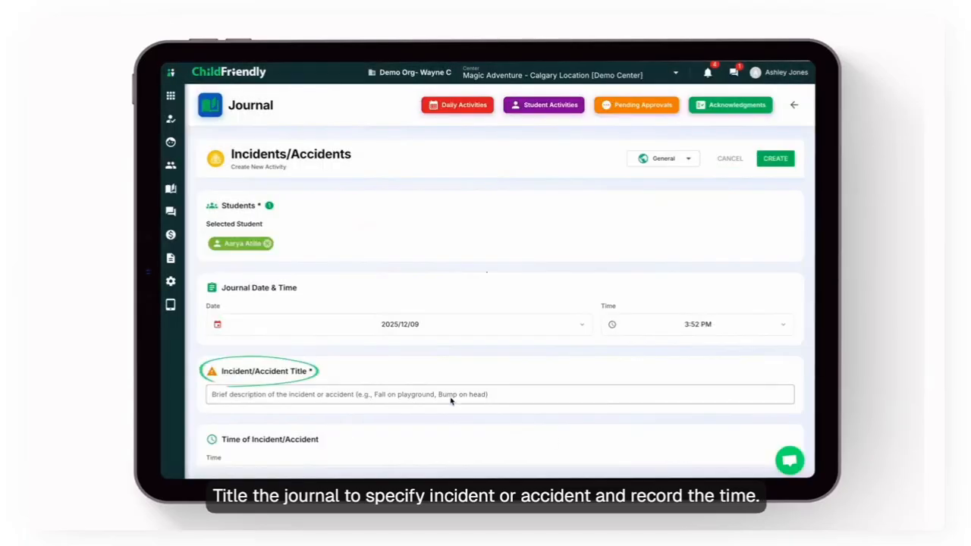
- Title the incident "Accident" and set the time it happened to 4:00 PM
left_click(450, 400)
type("Accident")
scroll(462, 424, "down", 2)
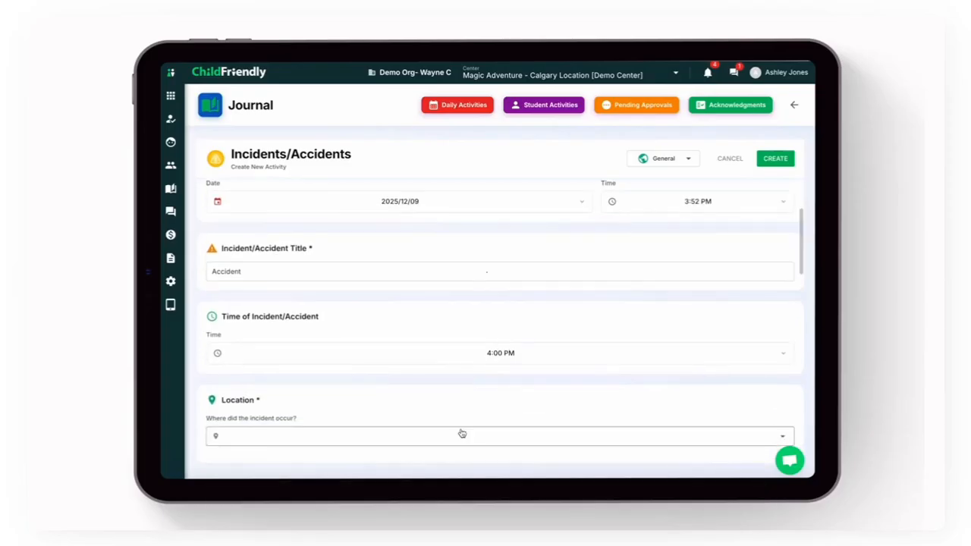
left_click(475, 361)
- Choose Gym as the incident location and enter the name of the staff member who observed it
scroll(474, 362, "down", 1)
left_click(349, 393)
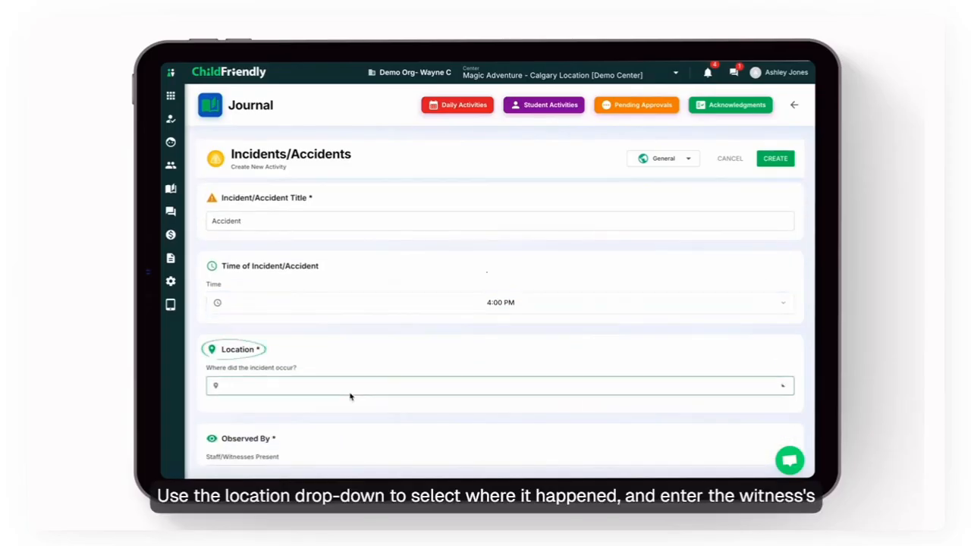
left_click(310, 200)
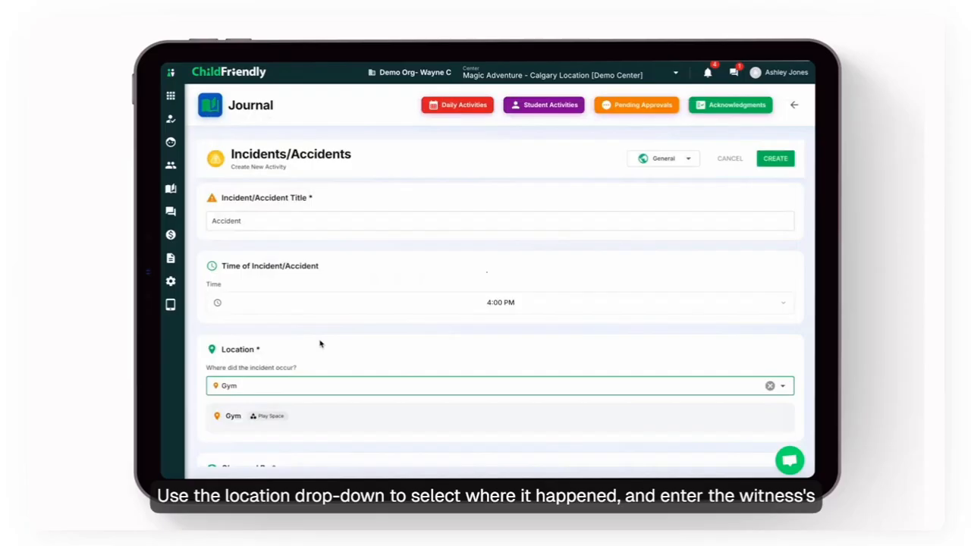
scroll(318, 397, "down", 1)
left_click(303, 410)
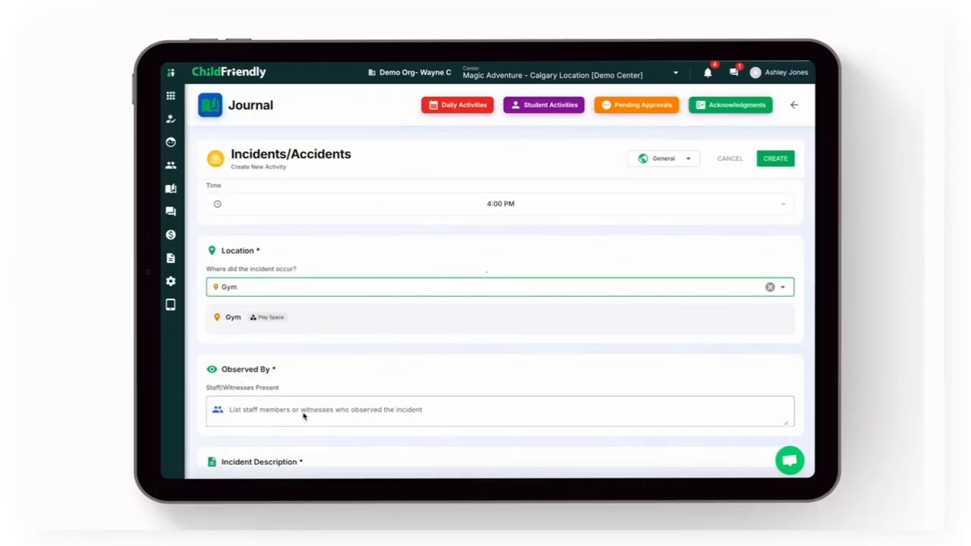
type("MA")
- Describe the incident as the child running in the gym, slipping and scraping her knee
scroll(324, 391, "down", 2)
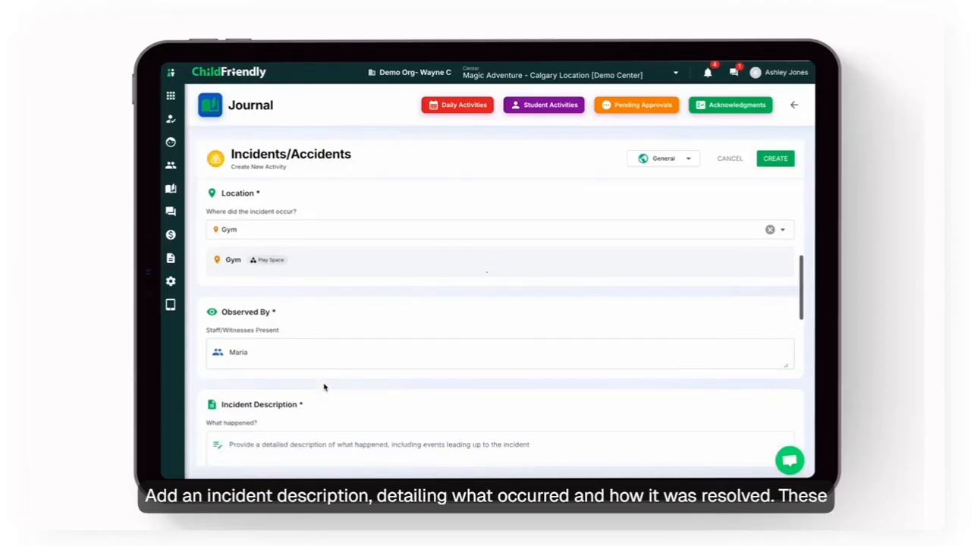
left_click(314, 396)
type("Aarya was running in the gym and slipped and scraped her knee.")
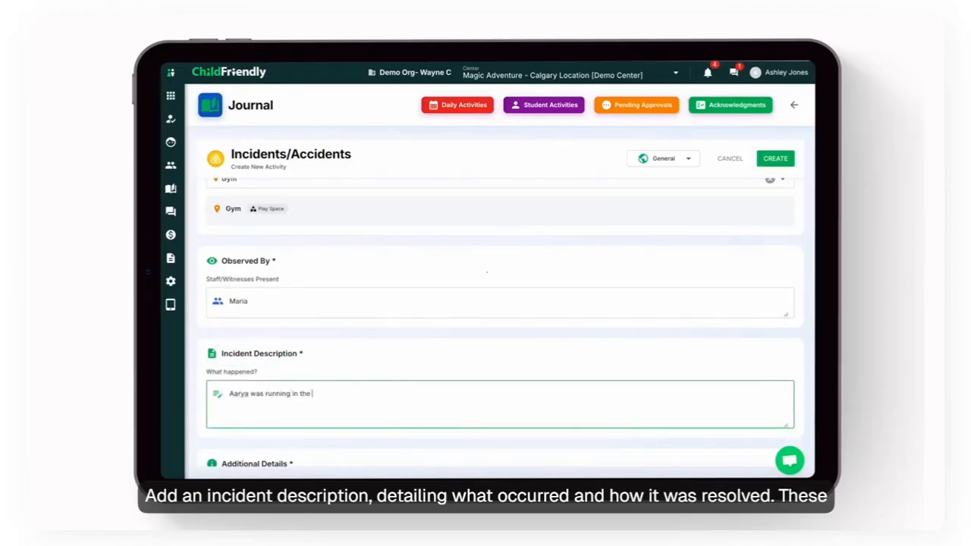
left_click(776, 359)
scroll(776, 359, "down", 4)
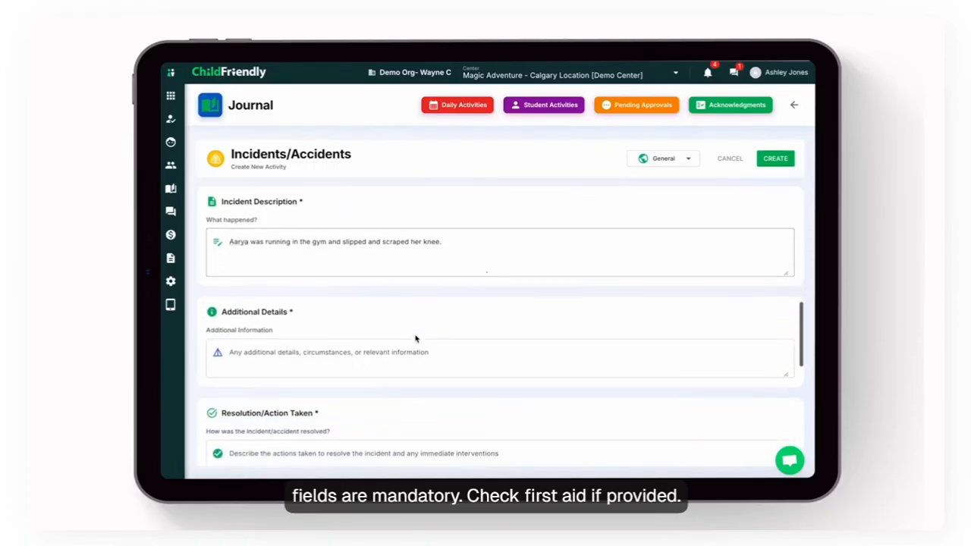
- Record the incident's resolution as "We calmed her down and cleaned the area."
left_click(245, 388)
type("We calmed her down and cleaned the area.")
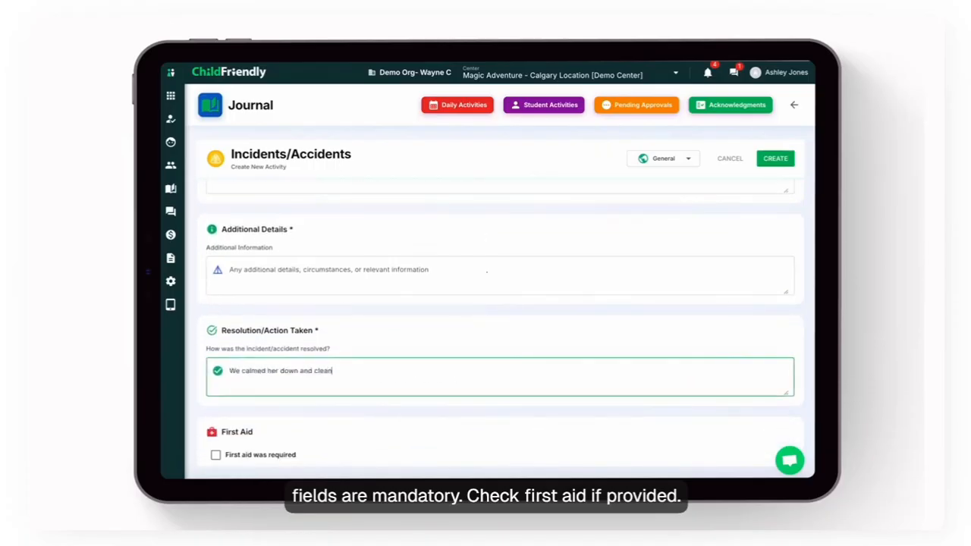
scroll(175, 370, "down", 1)
- Try out the first aid and additional guardian contact options, switching each one on and back off
left_click(216, 403)
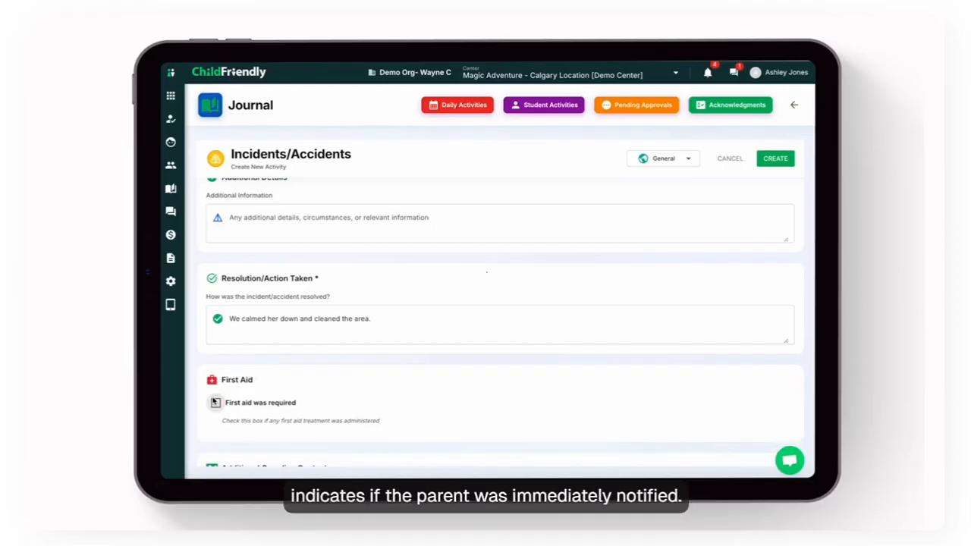
left_click(215, 403)
scroll(213, 402, "down", 3)
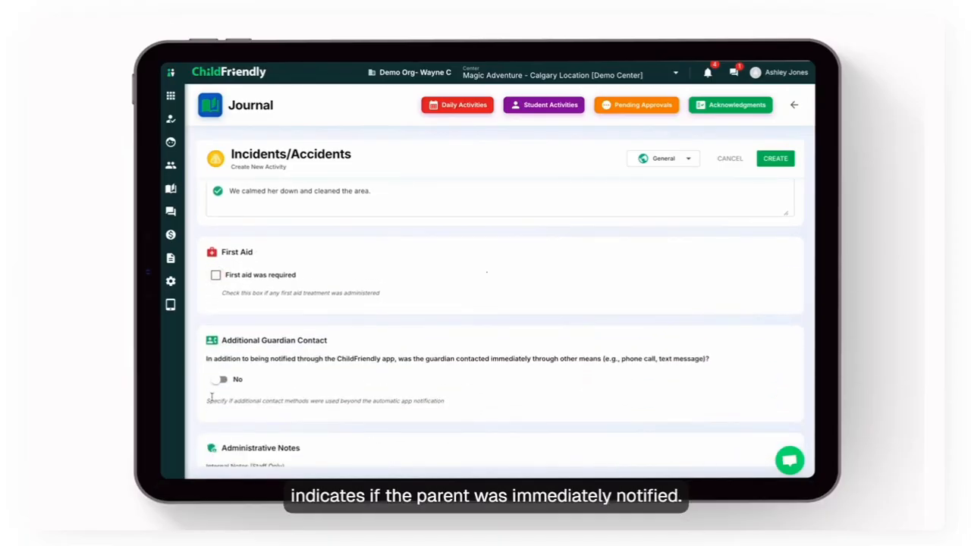
left_click(219, 380)
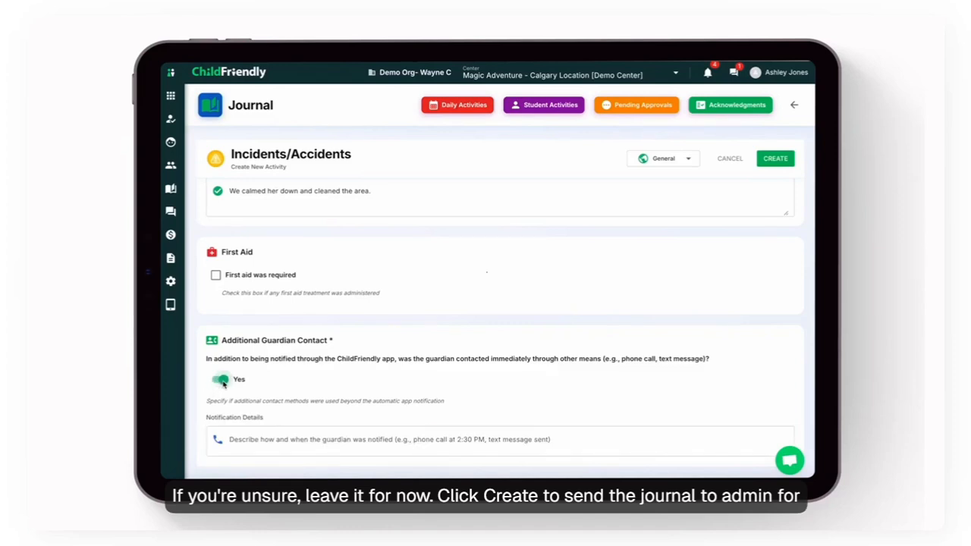
left_click(220, 380)
- Create the Incidents/Accidents entry without administrative notes or attachments
scroll(440, 295, "down", 3)
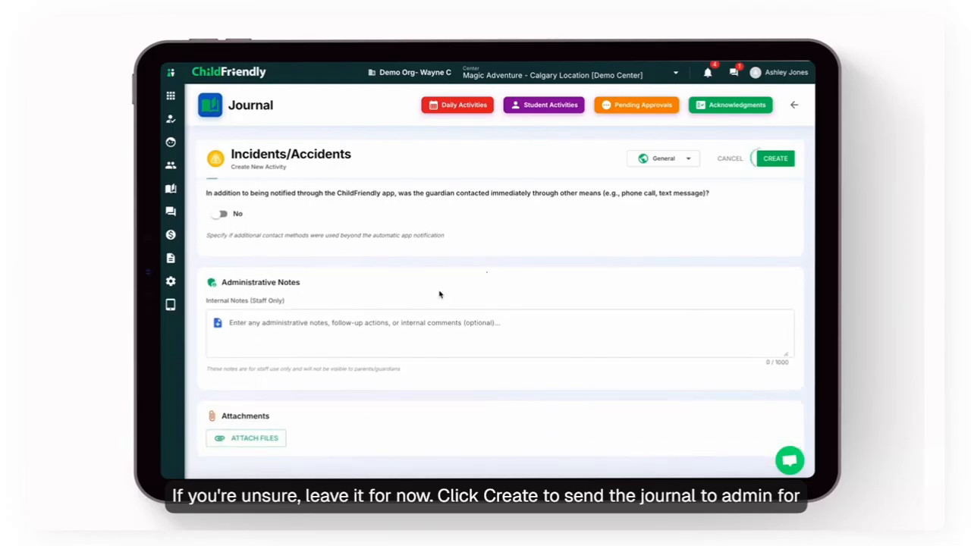
left_click(766, 157)
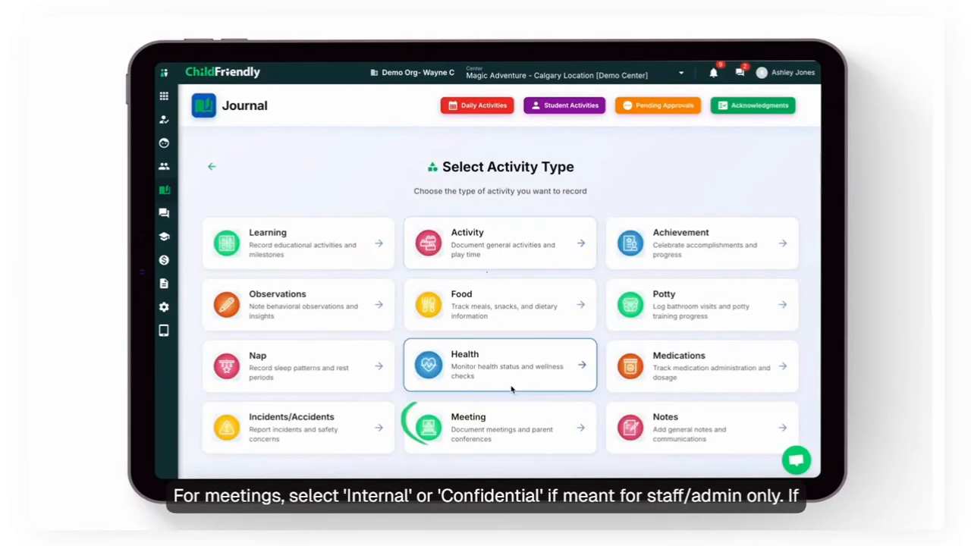
- Review the General, Internal and Confidential visibility options for a new Meeting entry
left_click(667, 160)
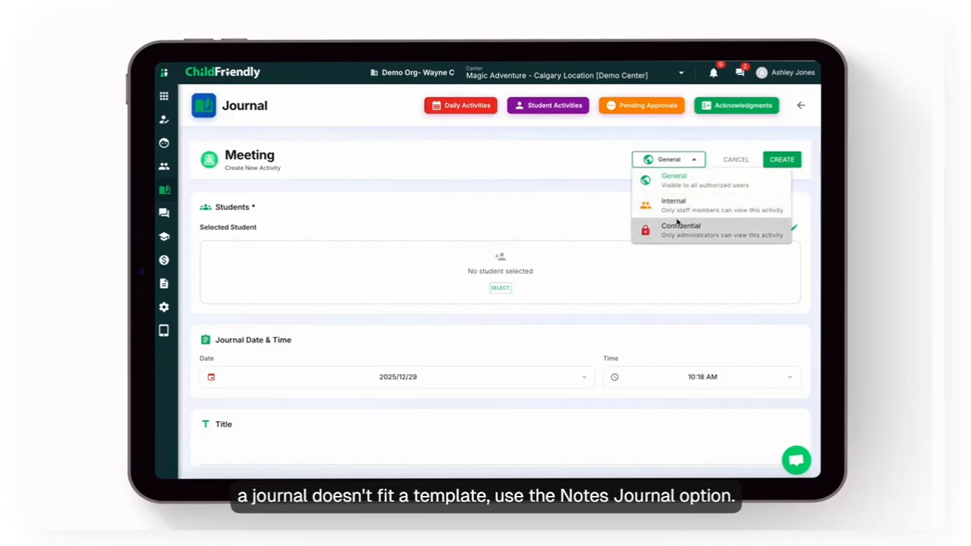
left_click(728, 188)
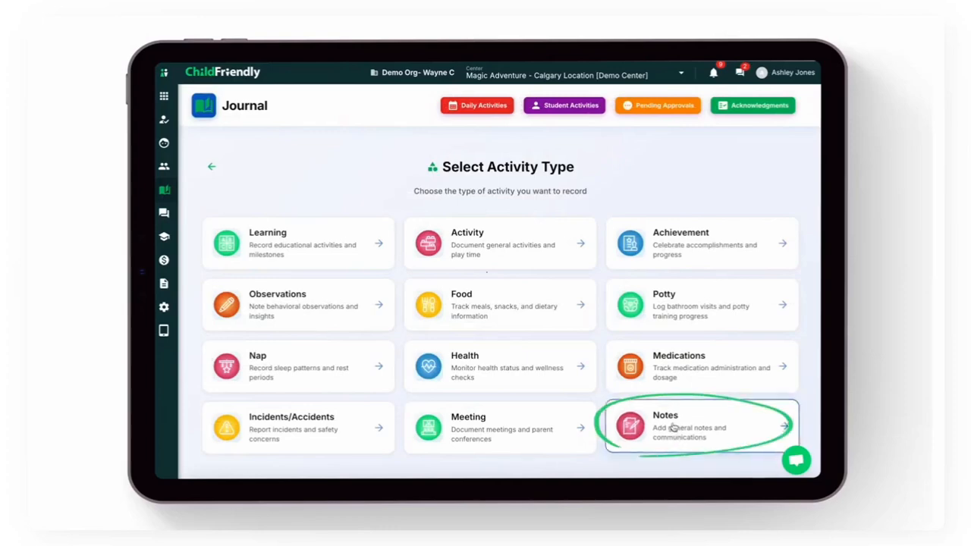
- Start a Notes entry and assign it to the first student listed in the Raccoons group
left_click(678, 438)
left_click(509, 294)
left_click(329, 251)
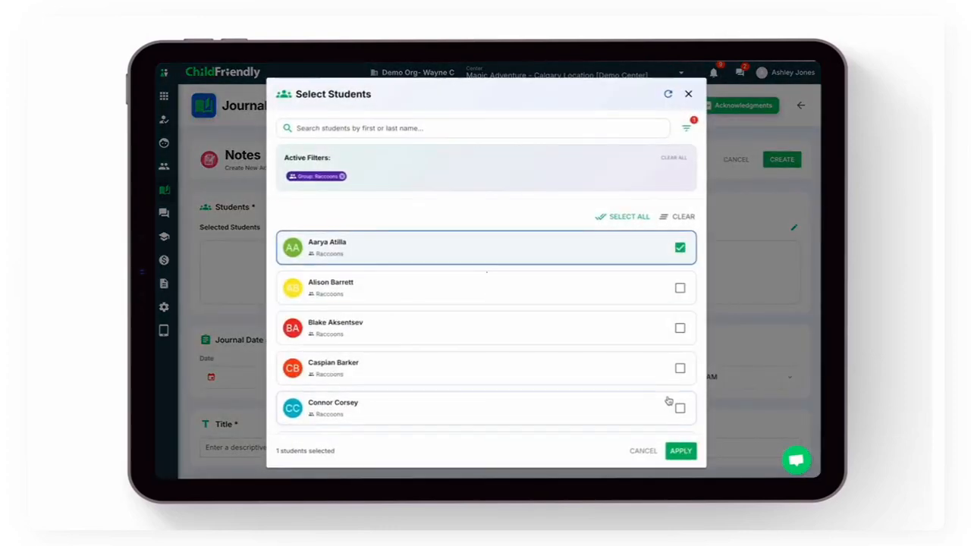
left_click(680, 451)
- Title the note "Drop-off Stress" and describe it as a quick discussion with parents
scroll(542, 397, "down", 1)
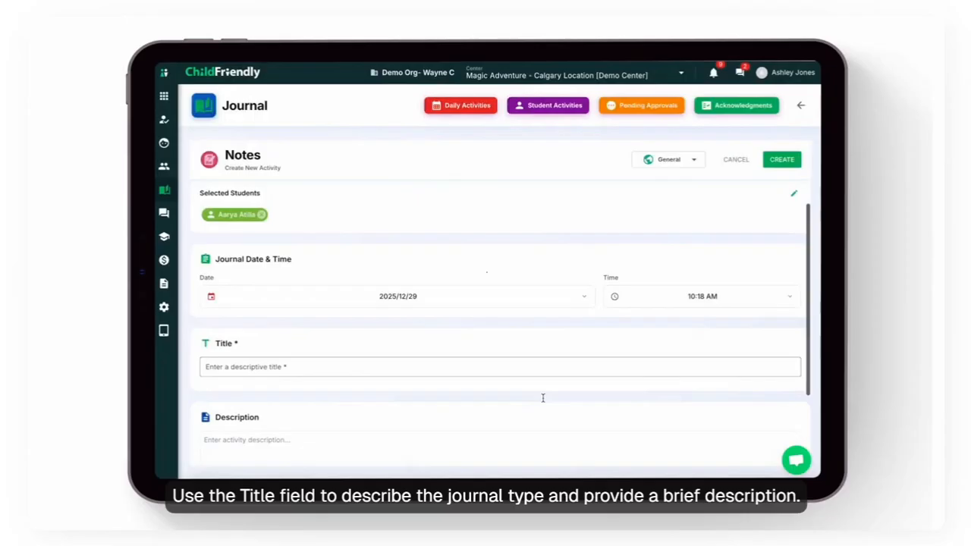
left_click(514, 368)
type("Drop-off Stress")
scroll(461, 407, "down", 2)
left_click(444, 377)
type("Quick discussion with parents about inci")
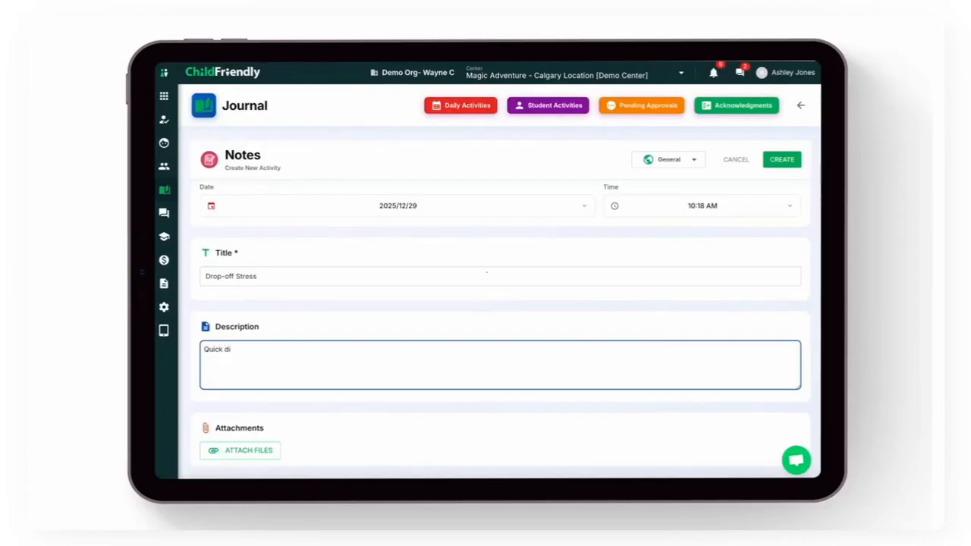